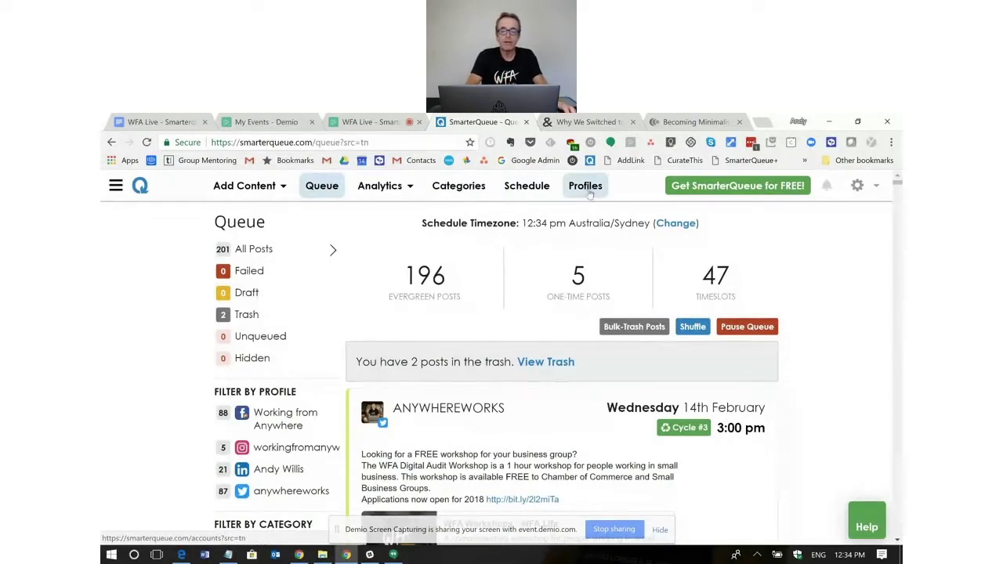
View the connected social profiles and the list of content categories.
click(588, 188)
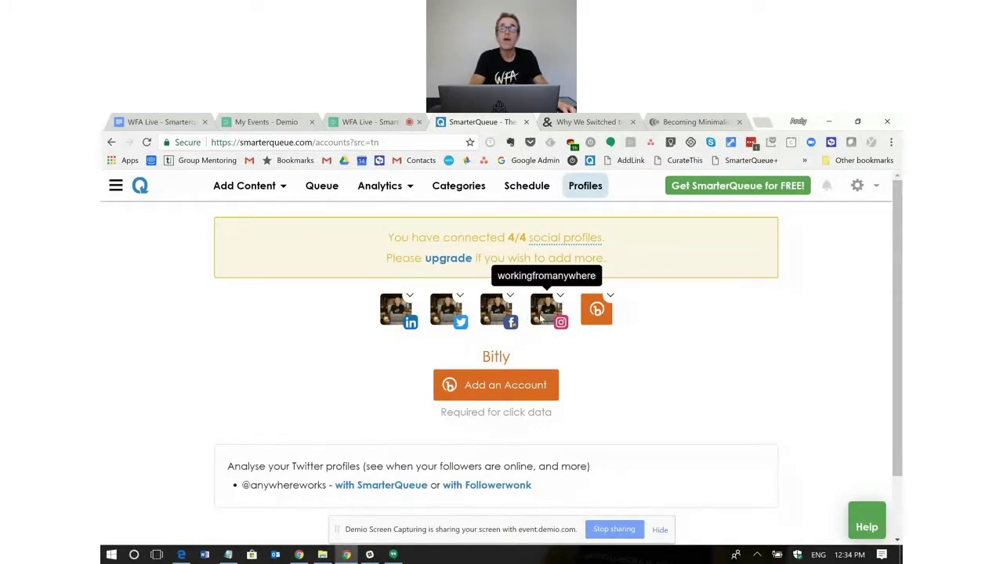
click(465, 192)
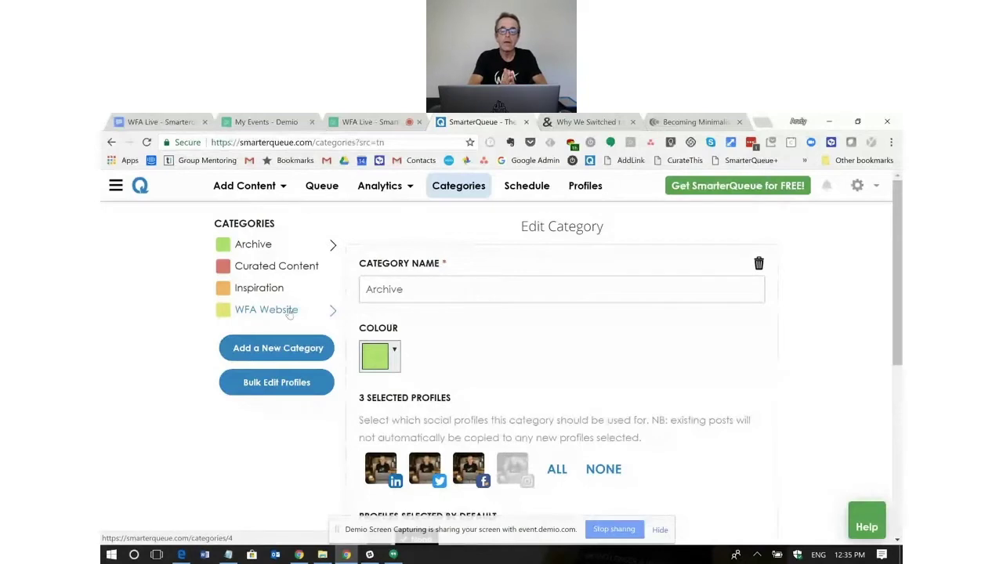
Examine the weekly posting schedule, checking the morning timeslots, their categories and the profiles assigned to them.
click(527, 187)
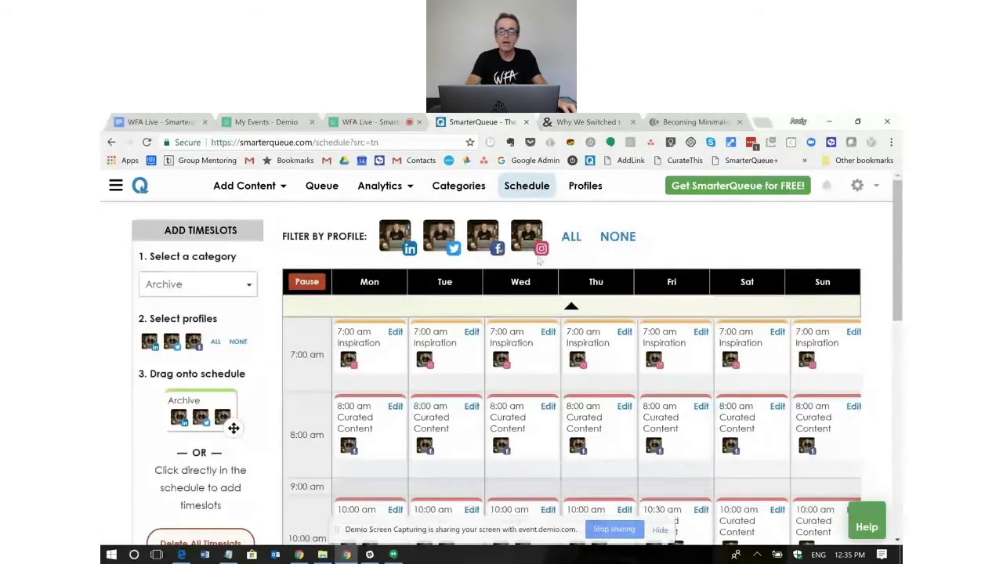
scroll(473, 402, down, 1)
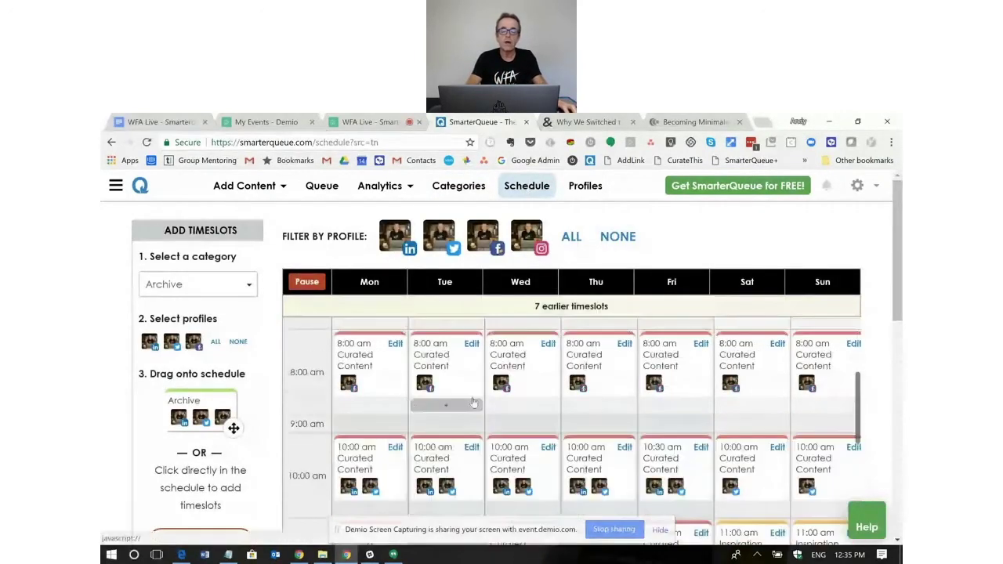
scroll(474, 401, up, 1)
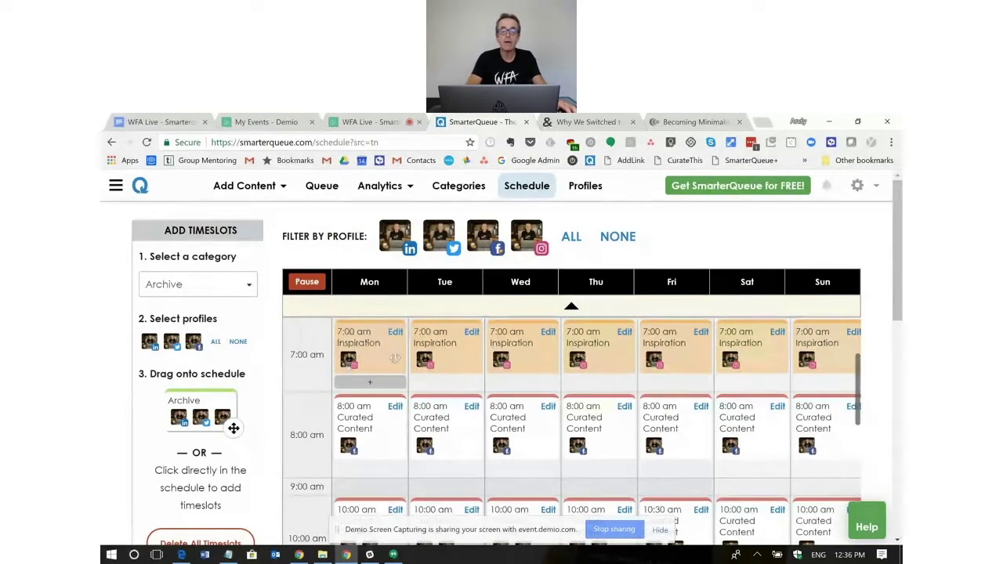
scroll(355, 411, down, 1)
scroll(356, 411, down, 2)
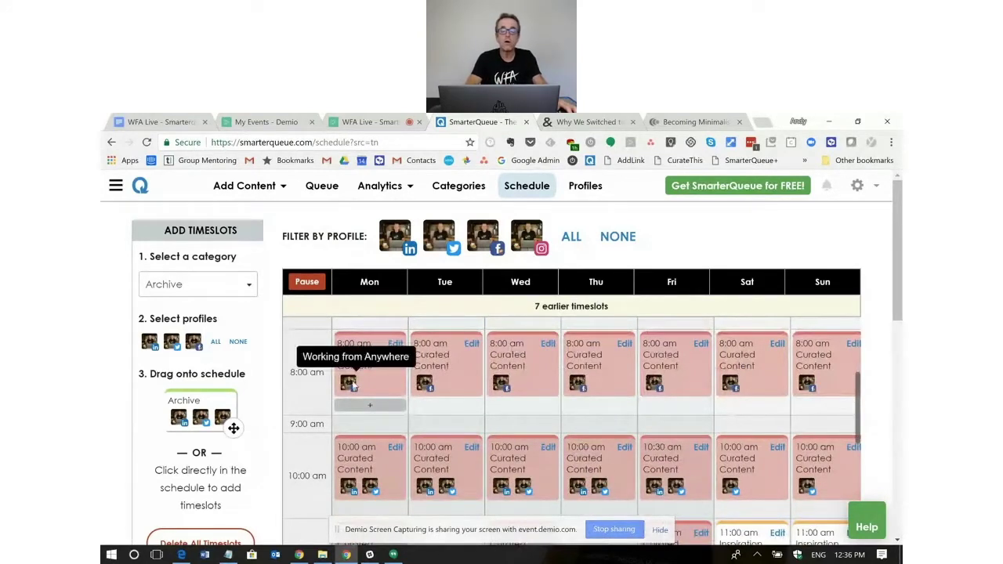
scroll(360, 391, down, 2)
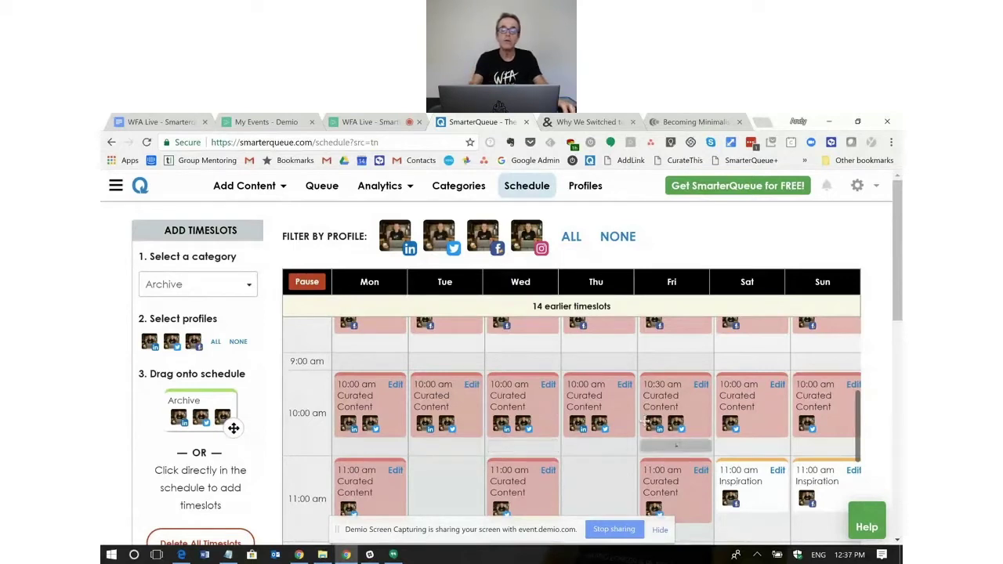
Start a new post from the queue in the WFA Website category for the LinkedIn, Twitter and Facebook profiles.
click(330, 190)
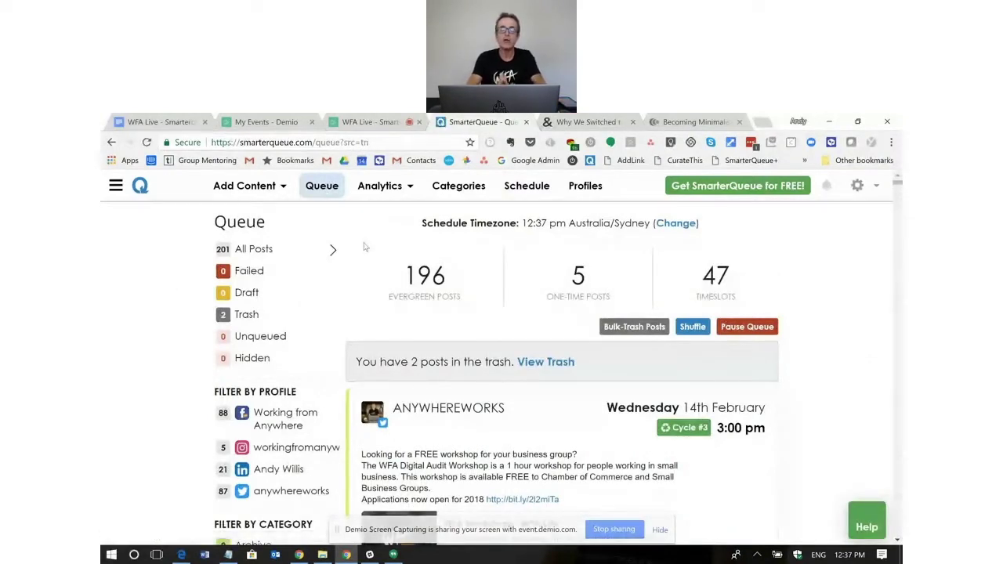
click(281, 190)
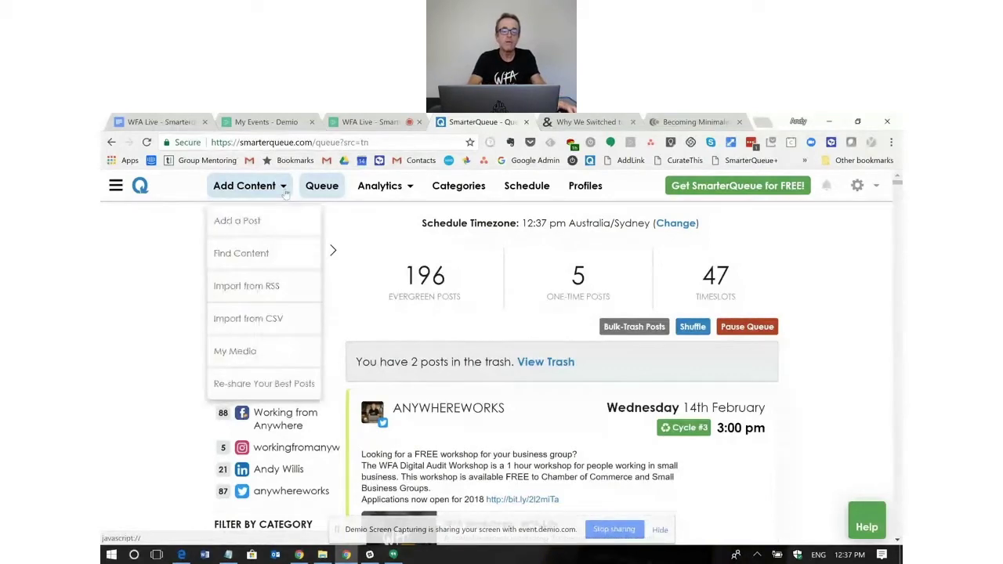
click(256, 224)
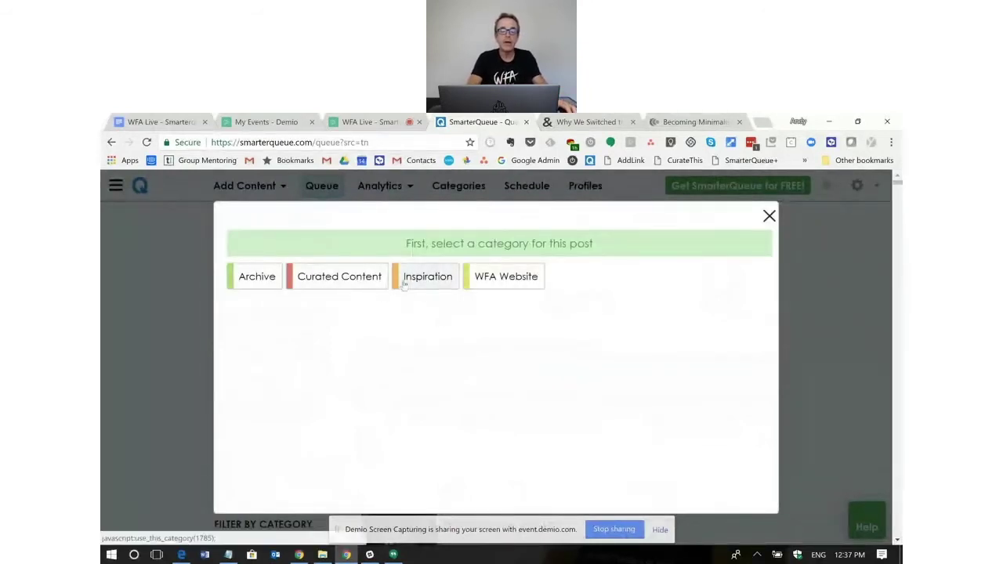
click(496, 282)
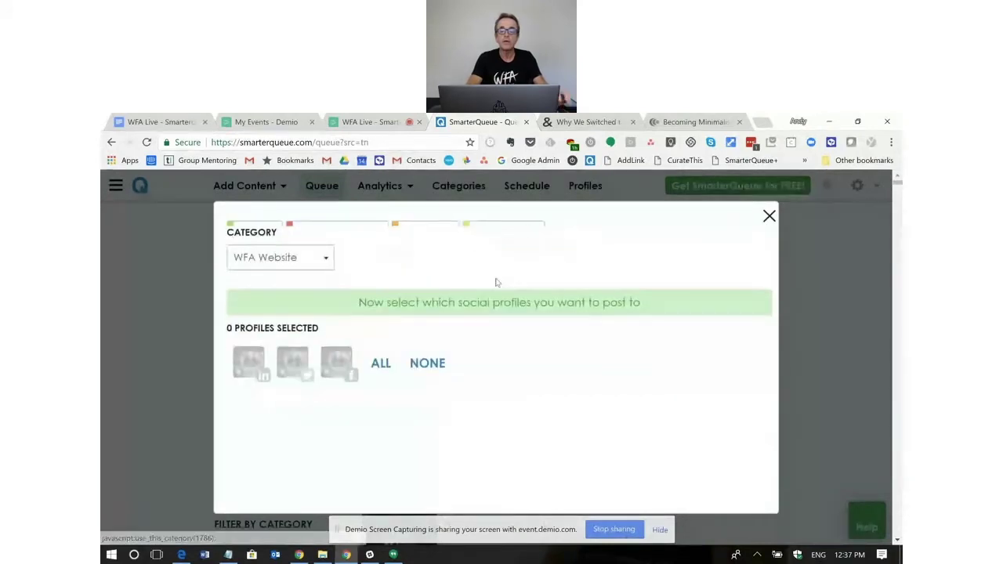
click(249, 360)
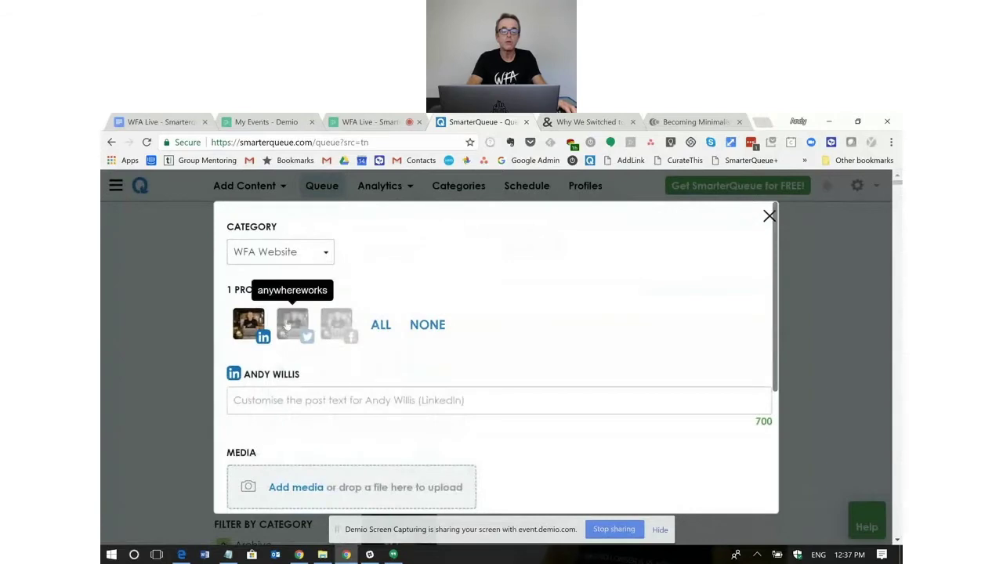
click(292, 325)
click(330, 319)
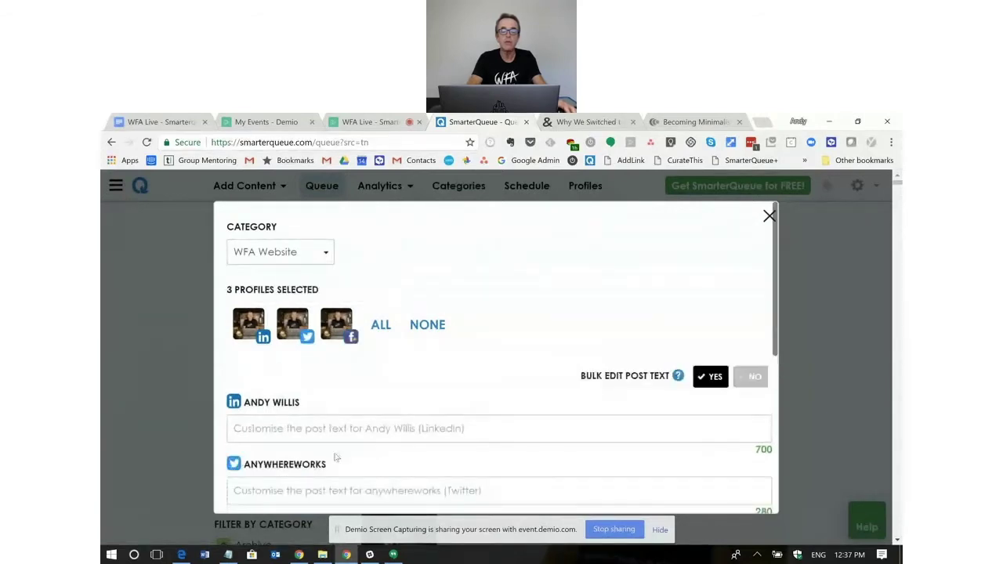
scroll(317, 470, down, 1)
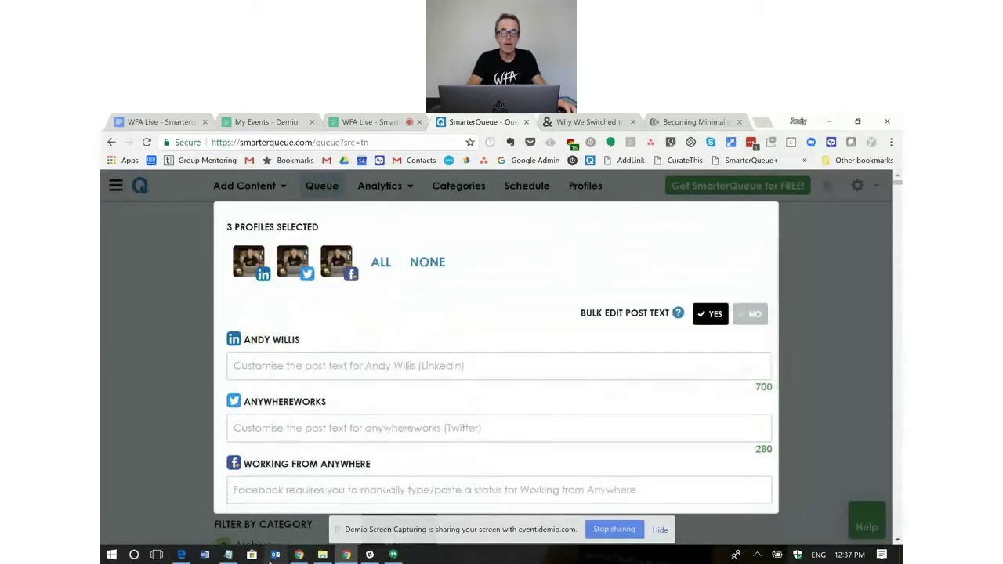
click(228, 554)
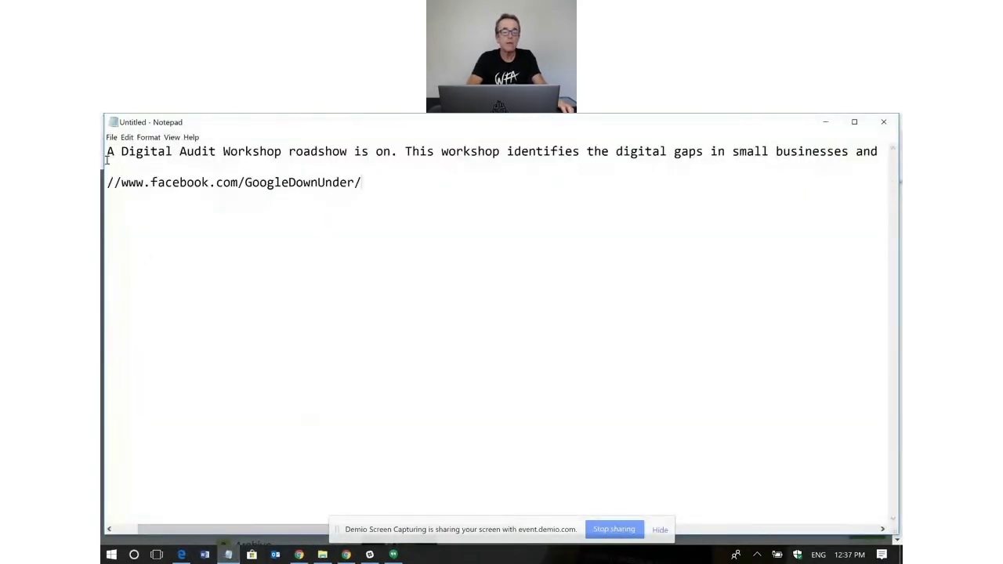
drag(107, 151, 893, 118)
key(ctrl+c)
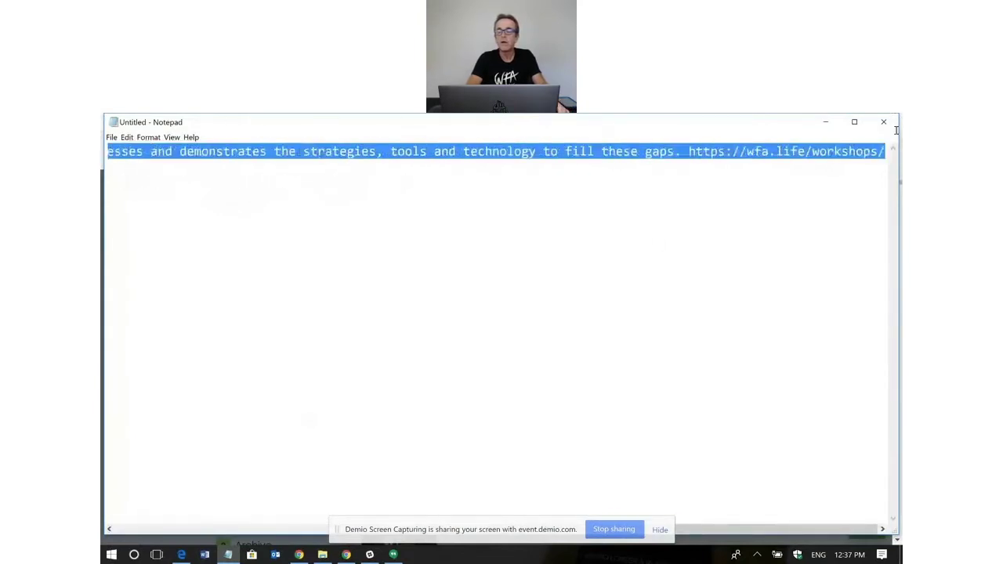
click(346, 554)
click(268, 368)
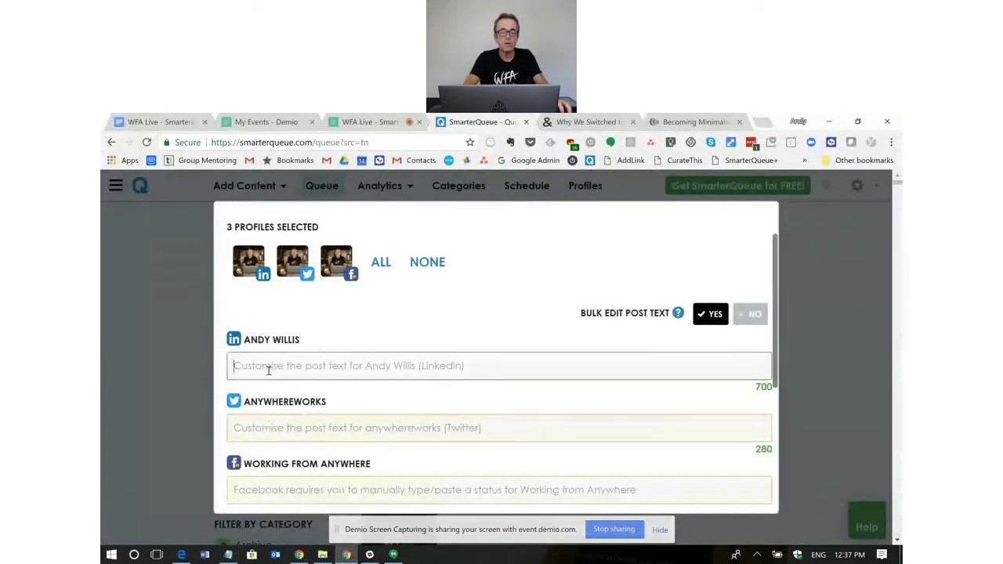
key(ctrl+v)
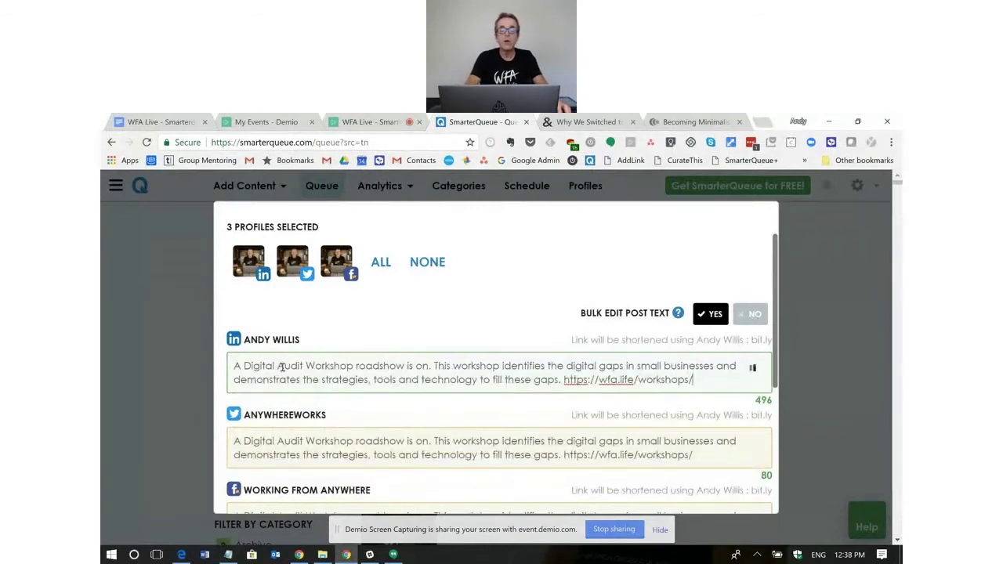
Review the post text for each profile and compare the link previews for Facebook, LinkedIn and Twitter.
scroll(303, 358, down, 1)
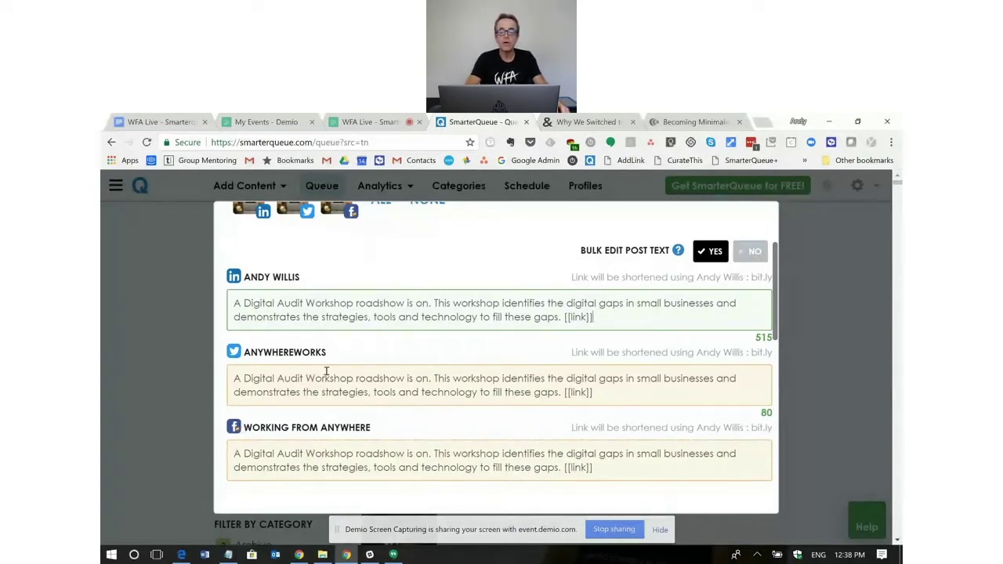
scroll(321, 364, down, 1)
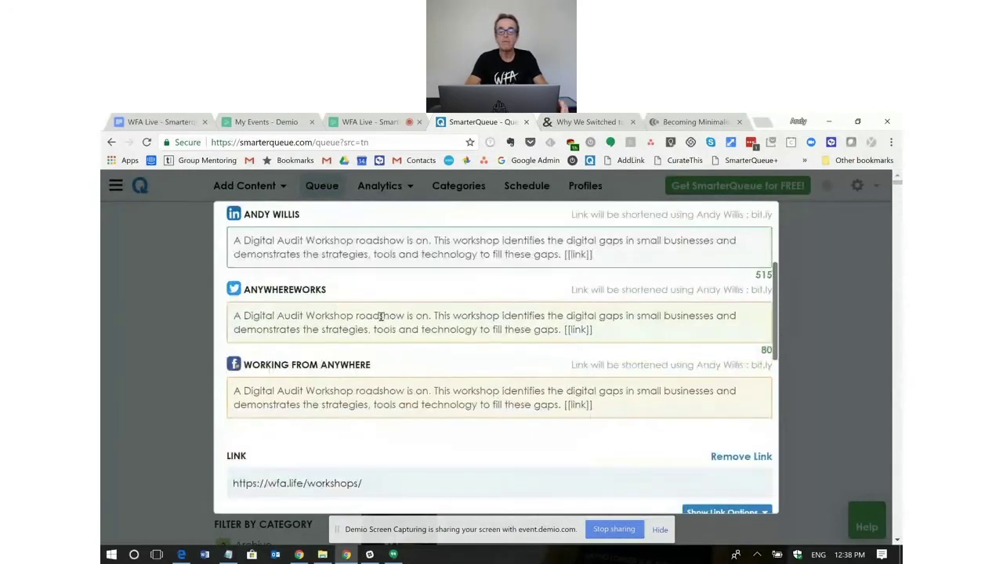
scroll(382, 318, down, 1)
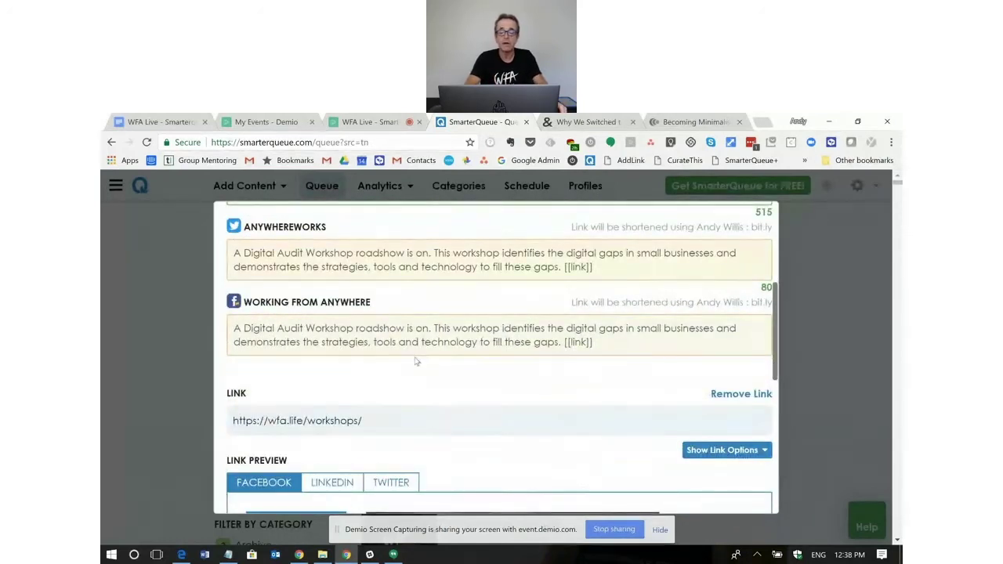
scroll(368, 348, down, 1)
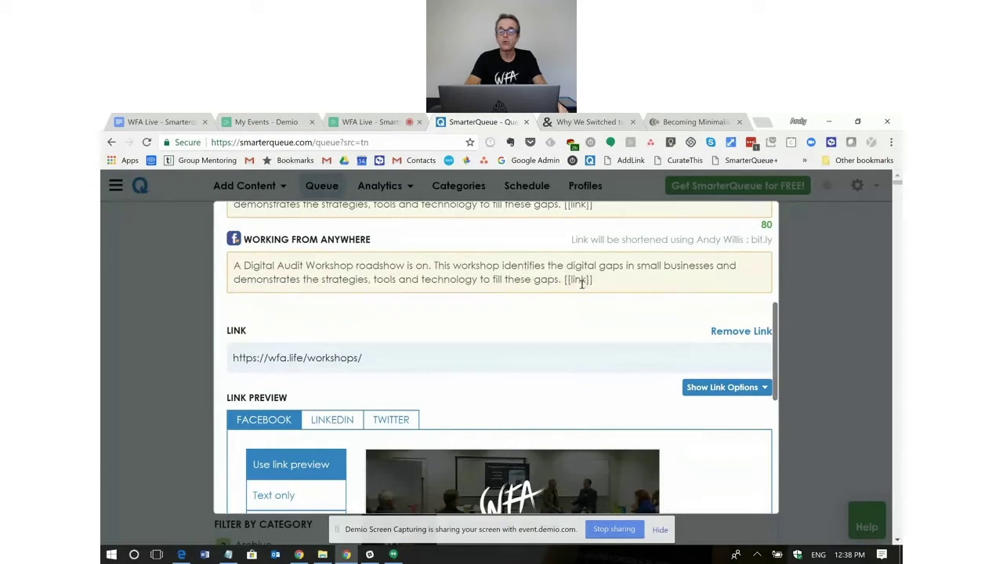
scroll(387, 322, down, 3)
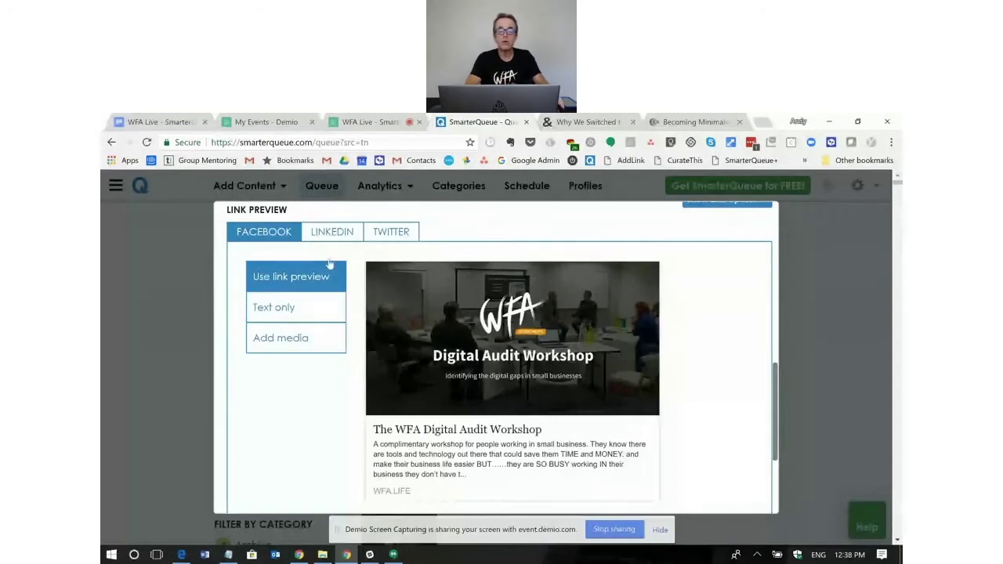
click(357, 235)
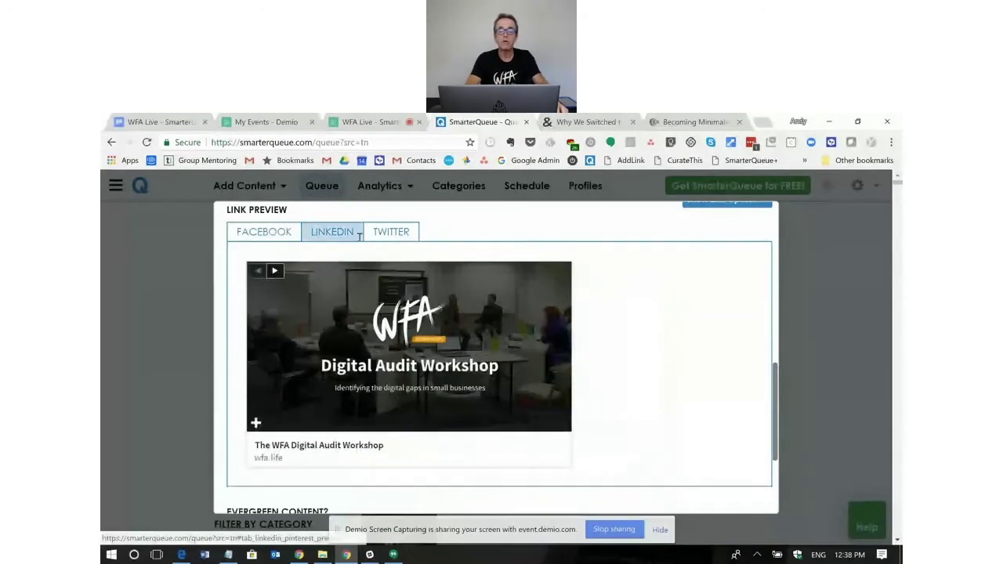
click(384, 234)
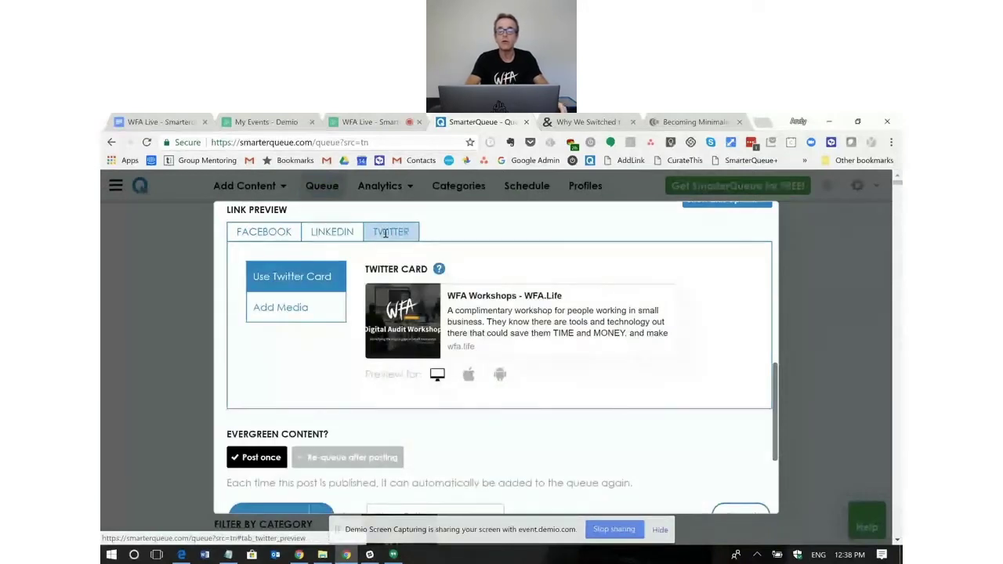
Switch the post's evergreen setting to Re-queue after posting, look at the expiry options, and return it to Post once.
scroll(297, 318, down, 1)
scroll(305, 396, down, 1)
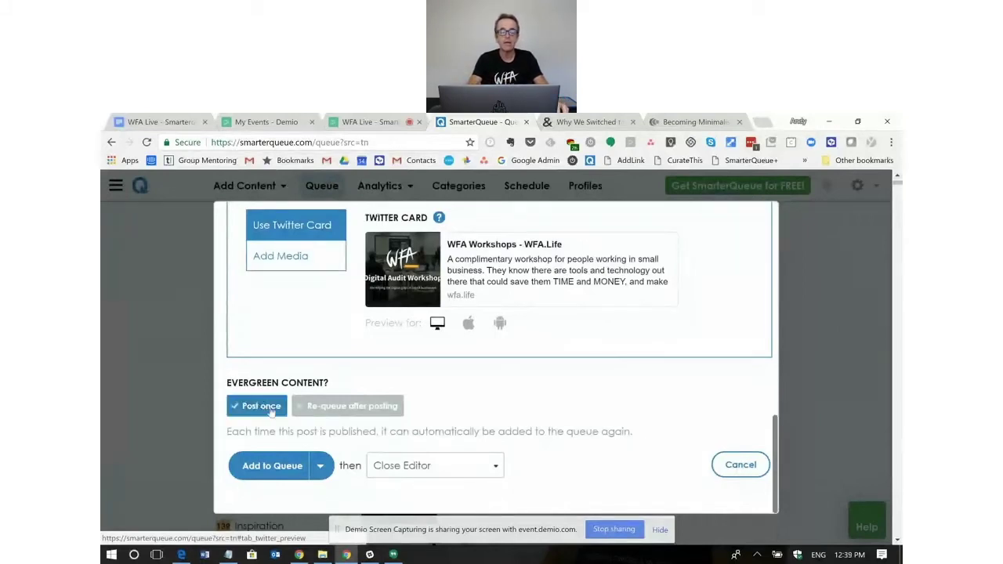
click(334, 413)
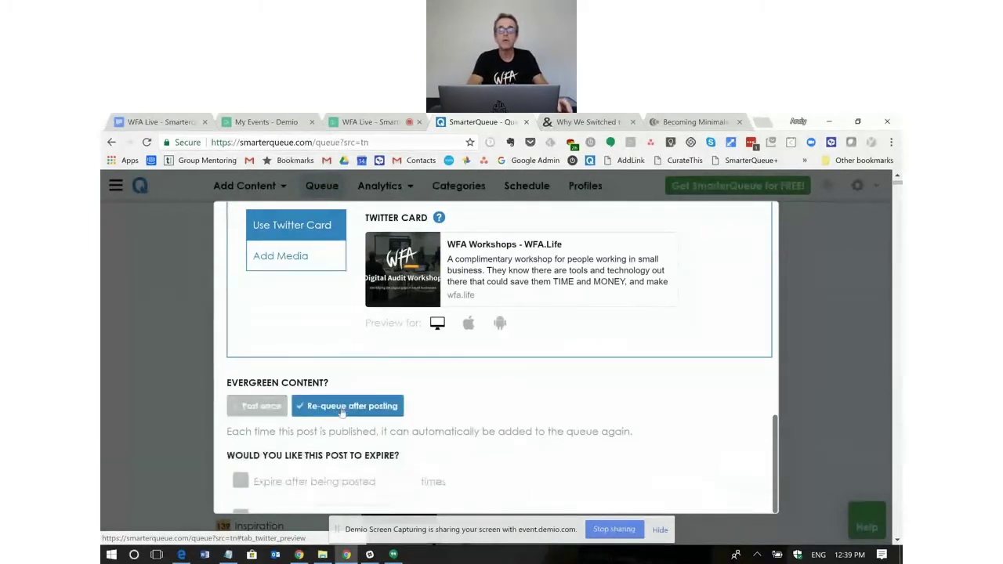
scroll(422, 343, down, 2)
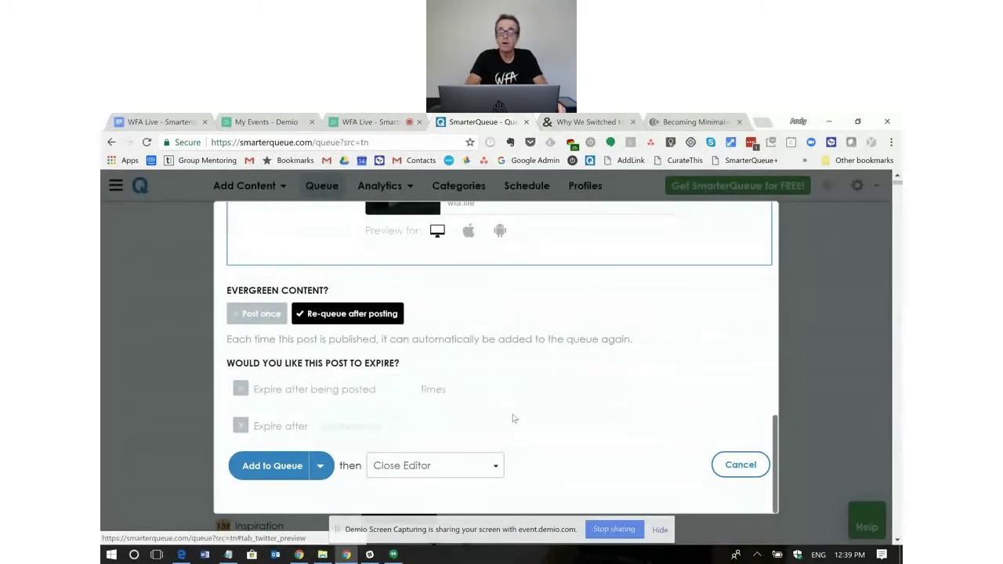
click(265, 316)
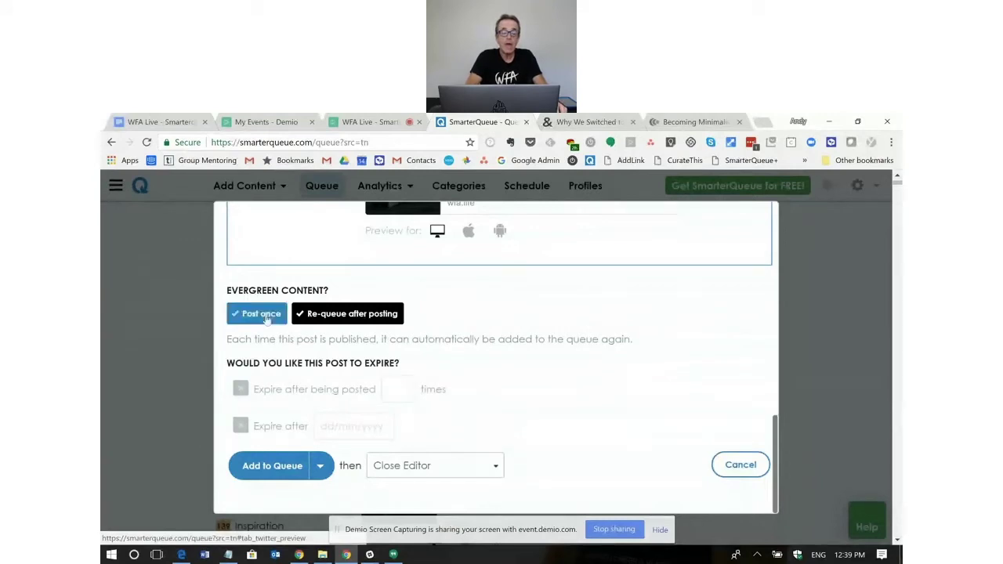
click(266, 318)
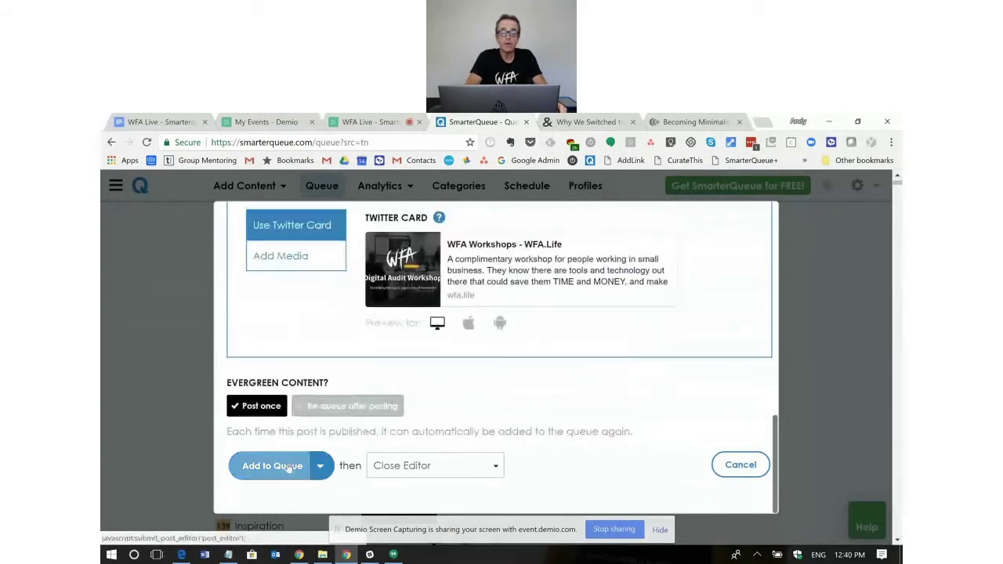
Add the workshop post to the queue and look through the queued posts.
click(289, 467)
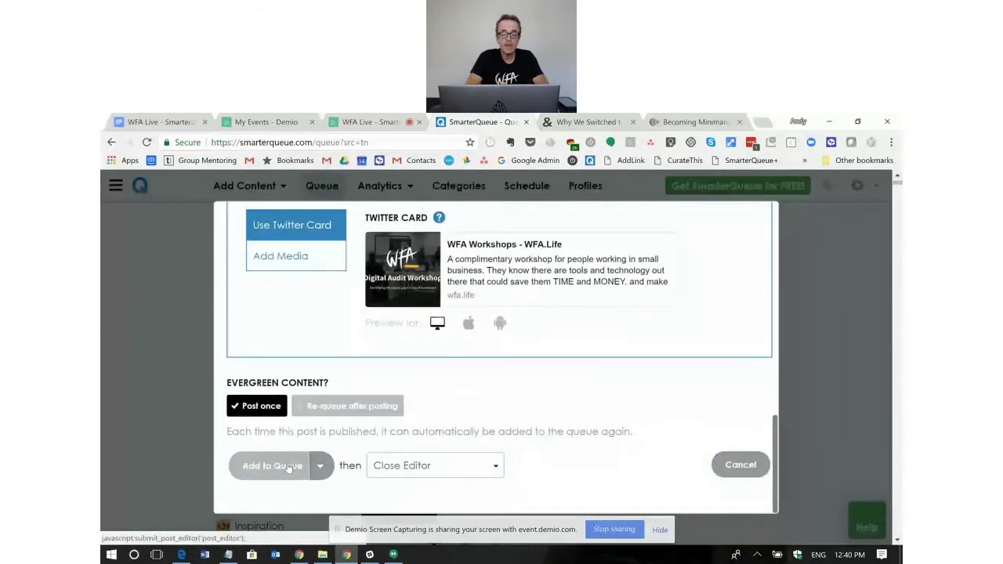
scroll(288, 463, down, 5)
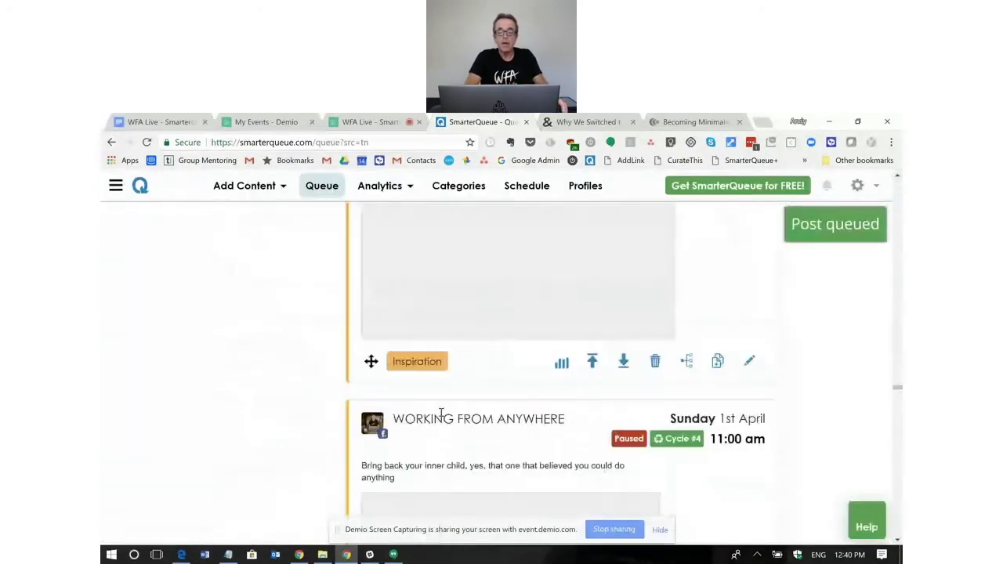
scroll(435, 329, up, 3)
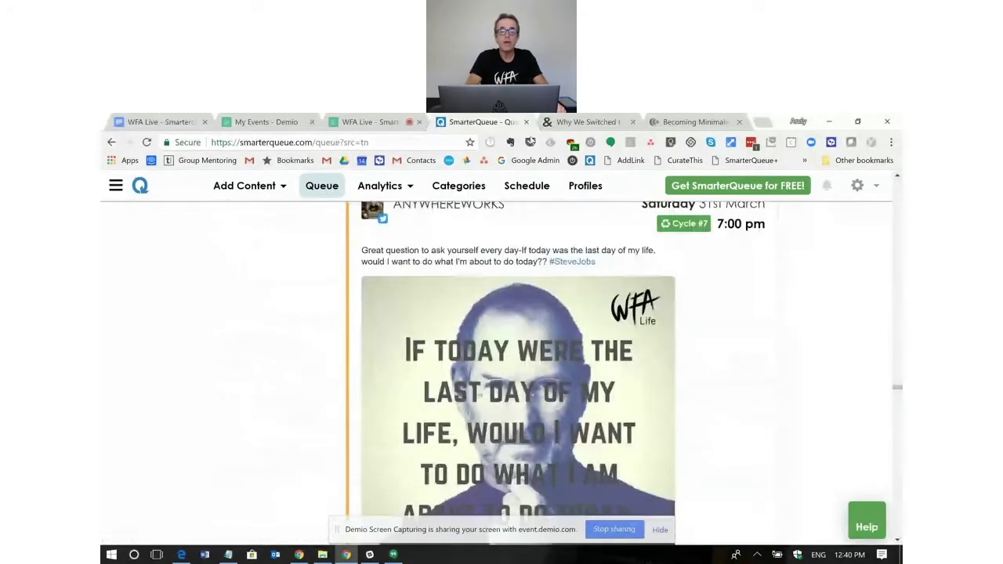
Start a SmarterQueue post from the Humble and Whole article in the Curated Content category for the Working from Anywhere Facebook profile.
click(583, 126)
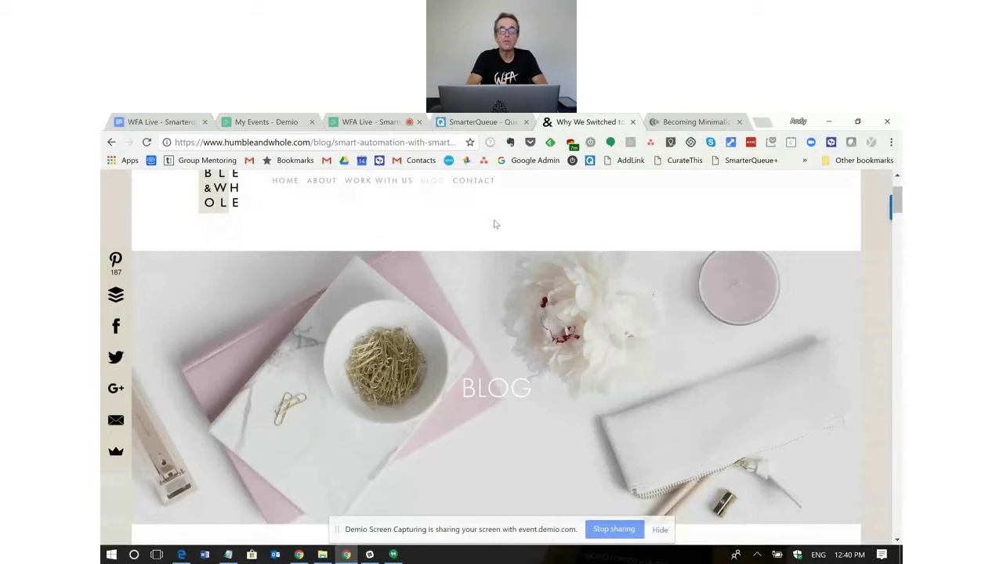
click(744, 163)
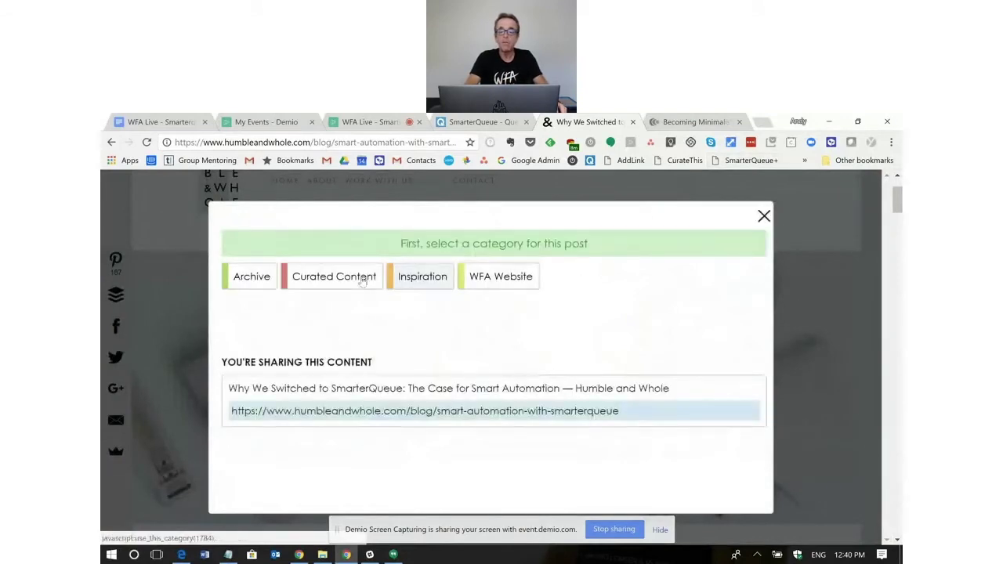
click(362, 279)
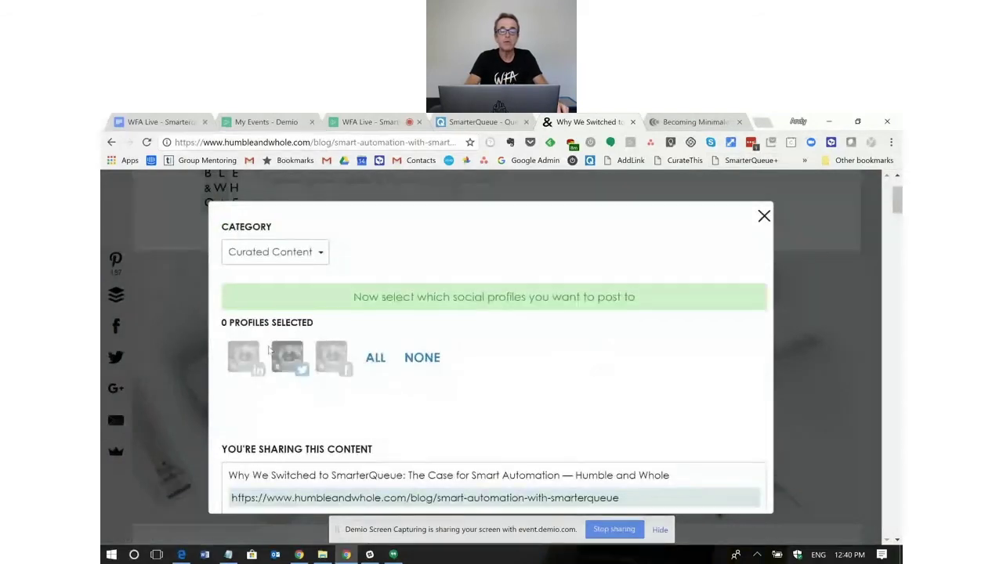
click(332, 357)
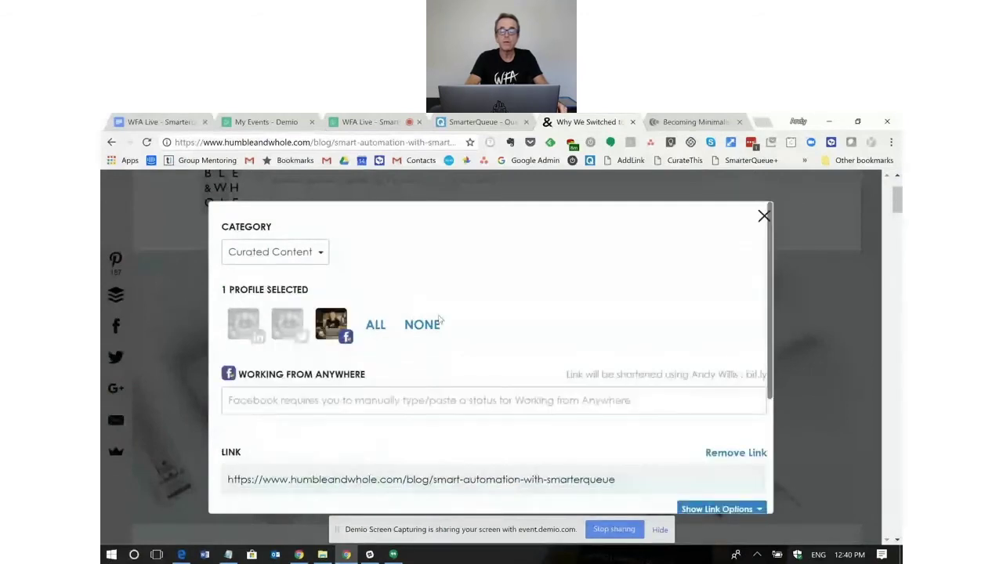
Review the article post's status field, Facebook link preview and evergreen options, and cancel the post without queuing it.
scroll(409, 317, down, 1)
scroll(313, 274, down, 1)
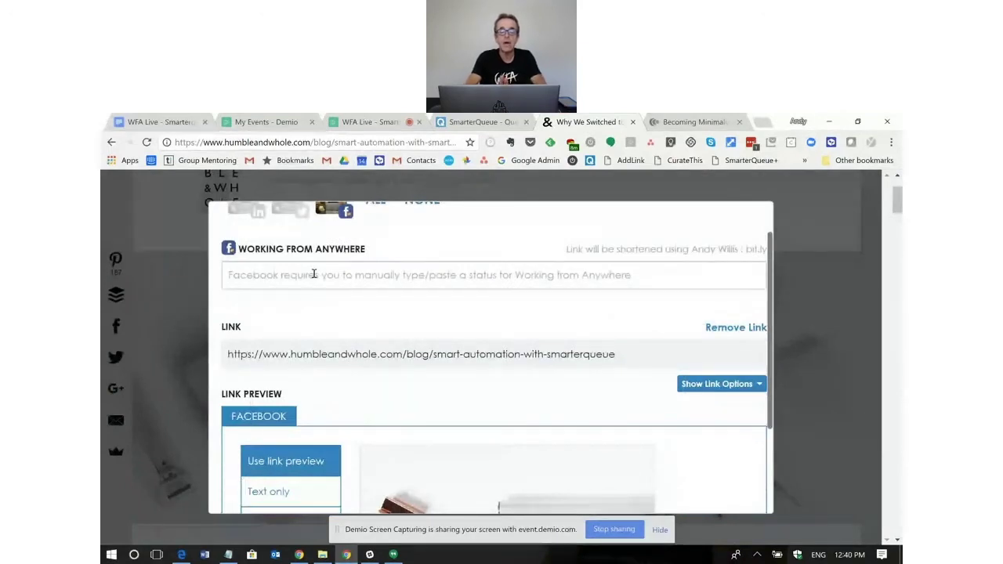
click(313, 274)
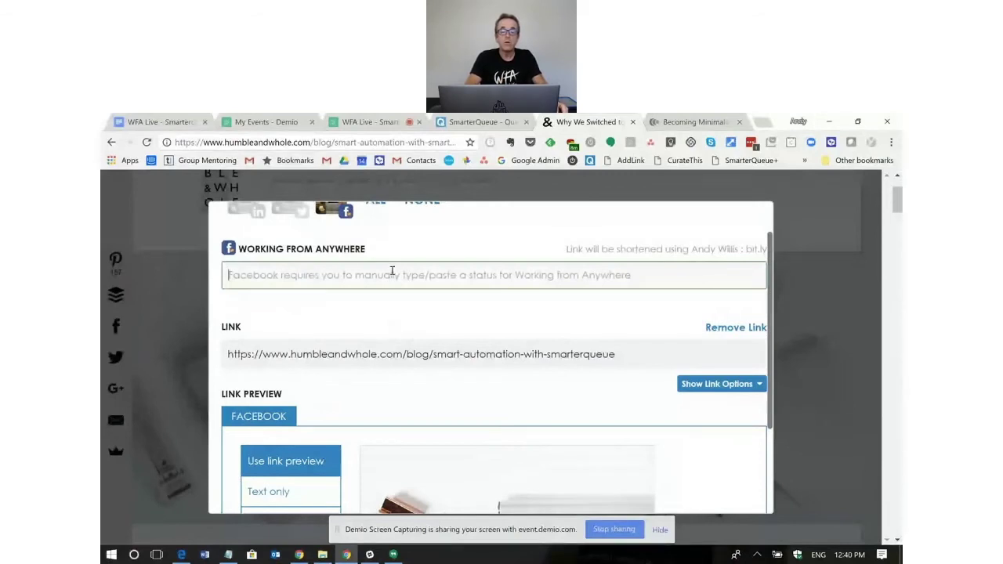
scroll(391, 271, down, 1)
scroll(552, 391, down, 2)
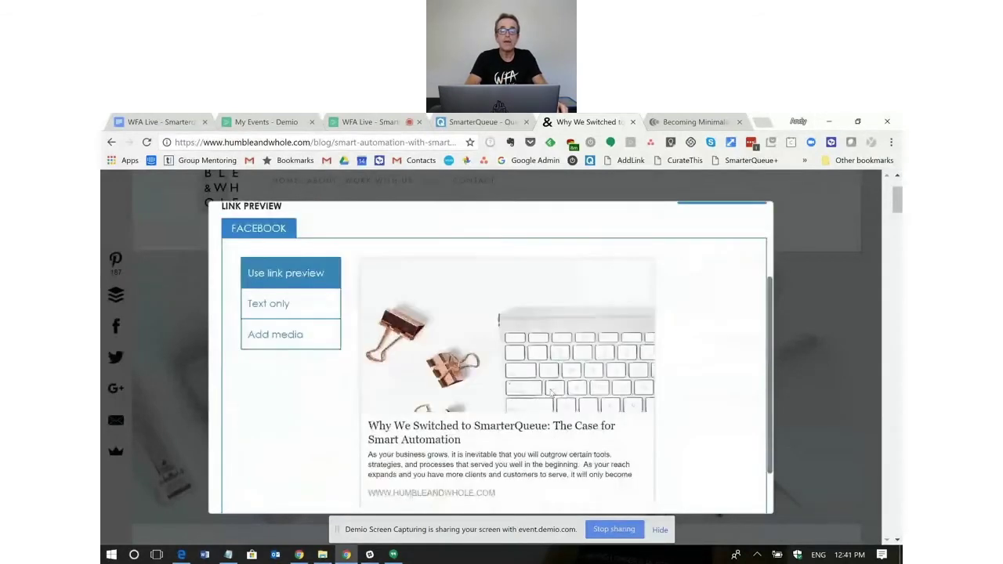
scroll(431, 366, down, 3)
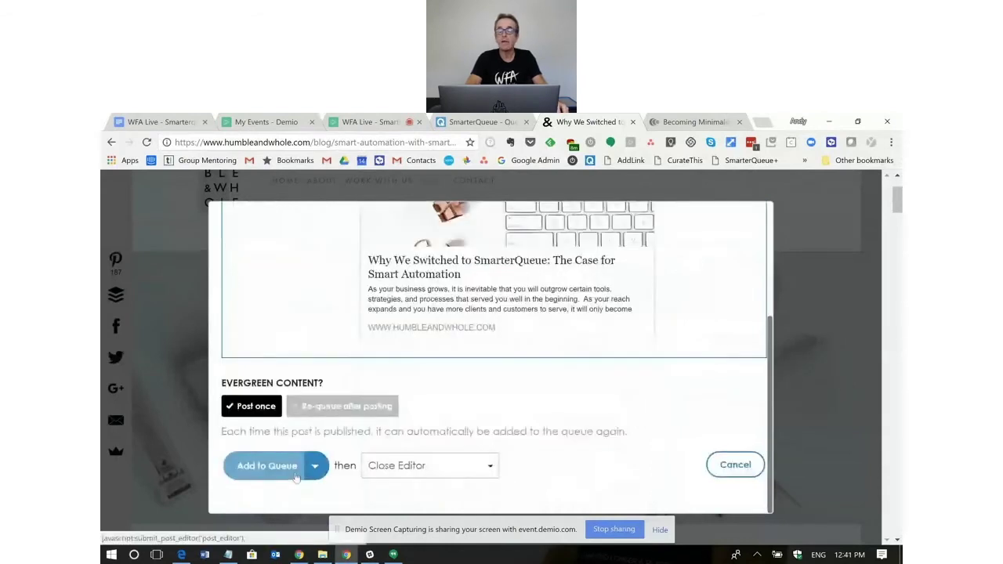
click(726, 477)
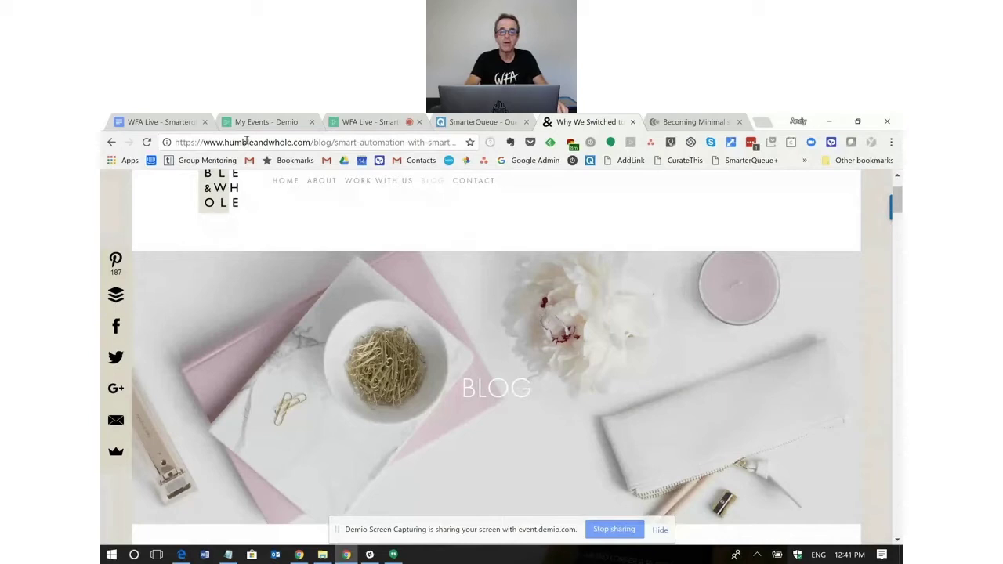
Return to SmarterQueue, open Find Content and show the suggested sources for the content search.
click(344, 123)
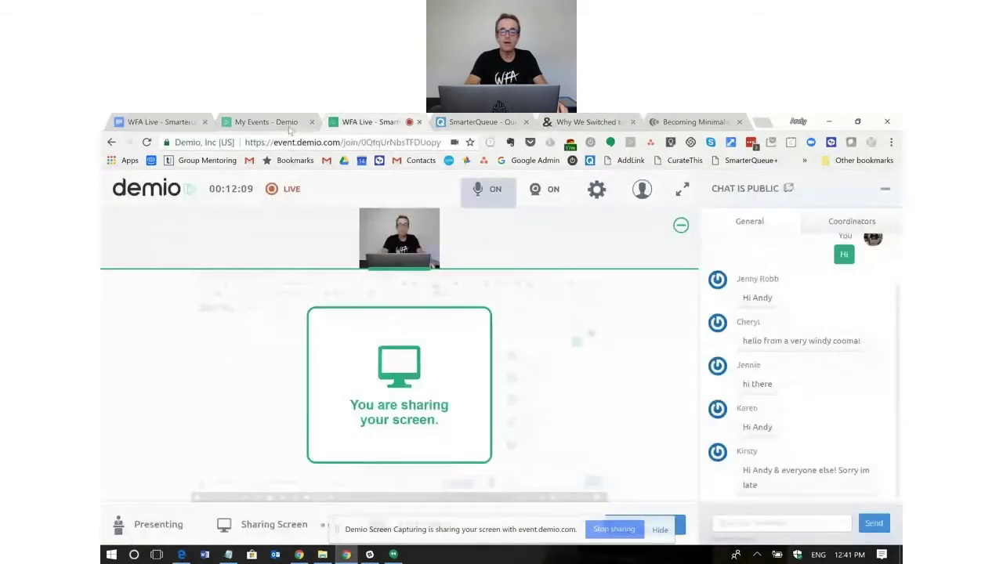
click(471, 124)
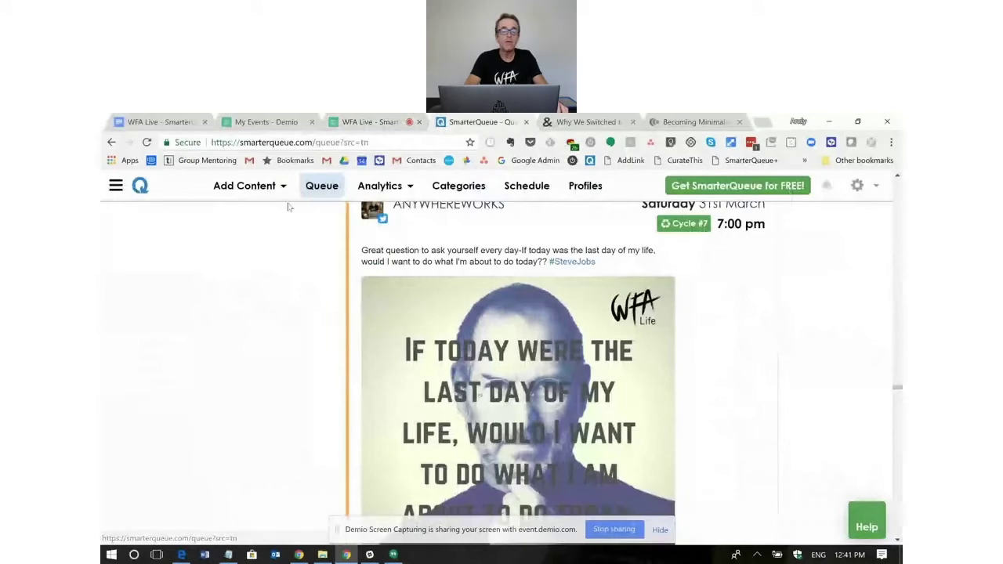
click(250, 186)
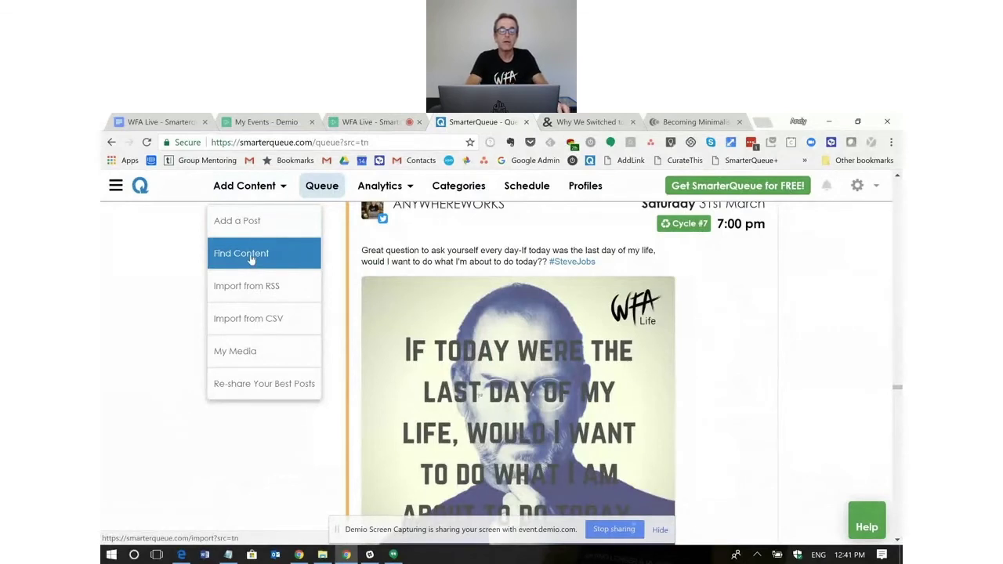
click(251, 255)
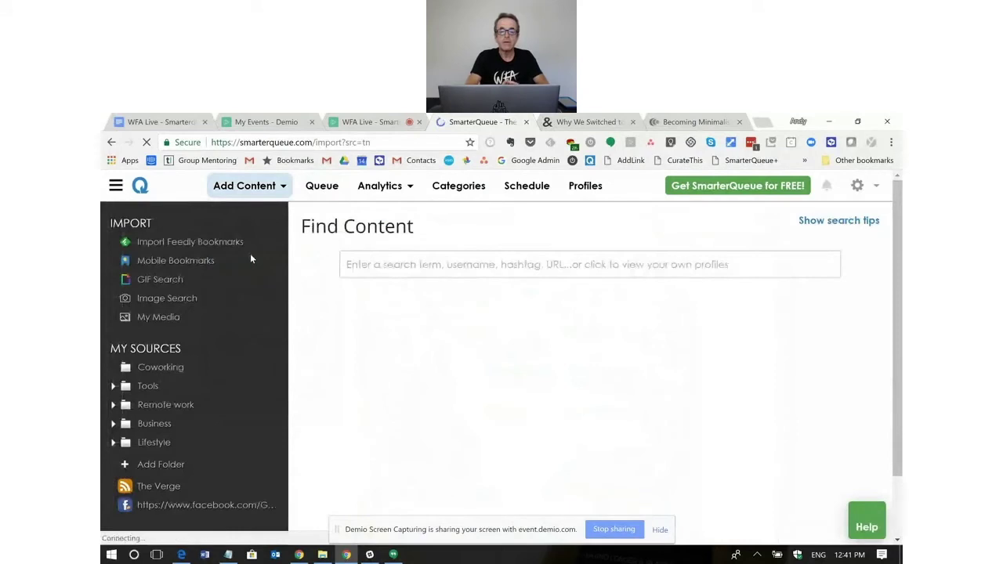
click(418, 262)
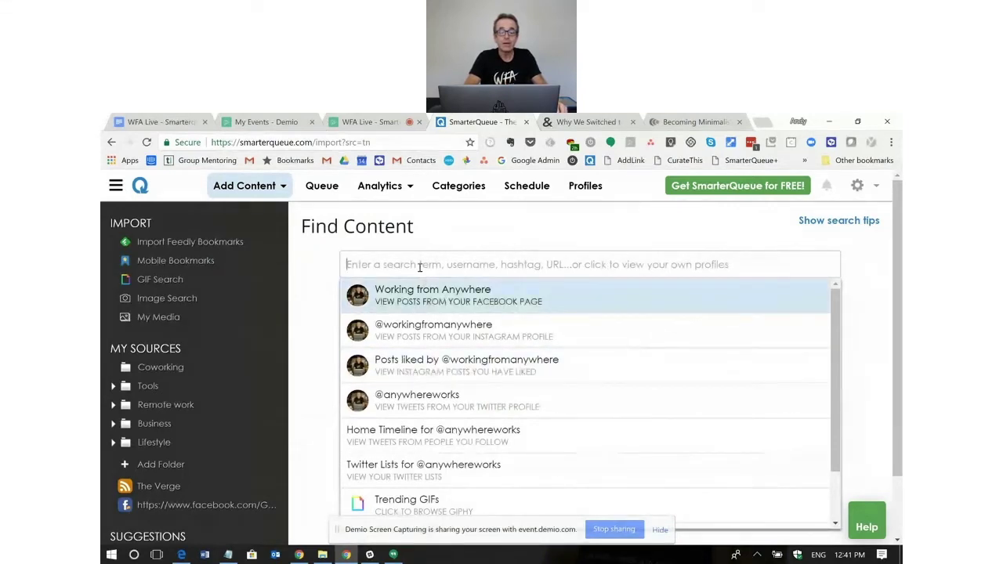
click(227, 554)
scroll(260, 251, left, 1)
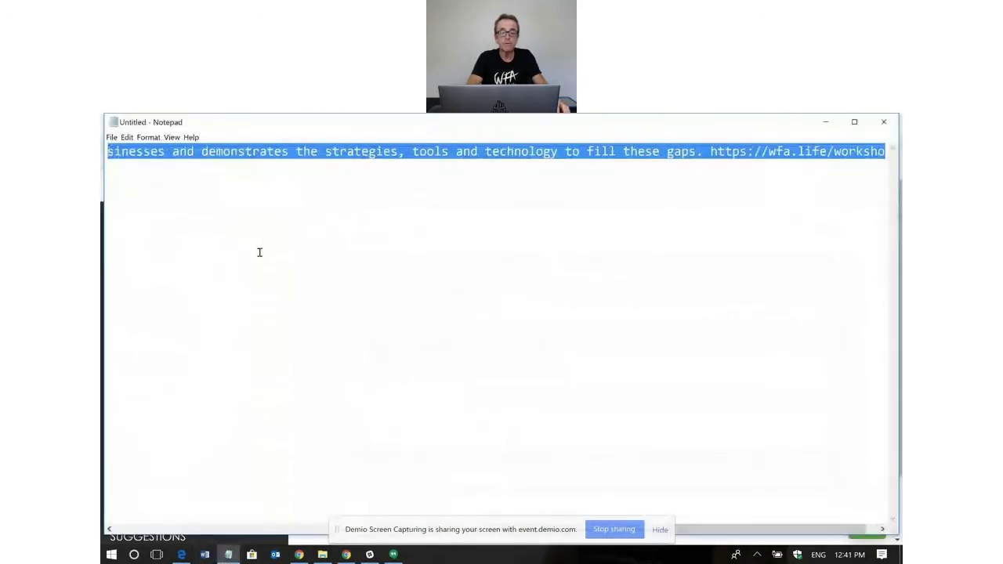
scroll(259, 251, left, 3)
scroll(123, 392, right, 3)
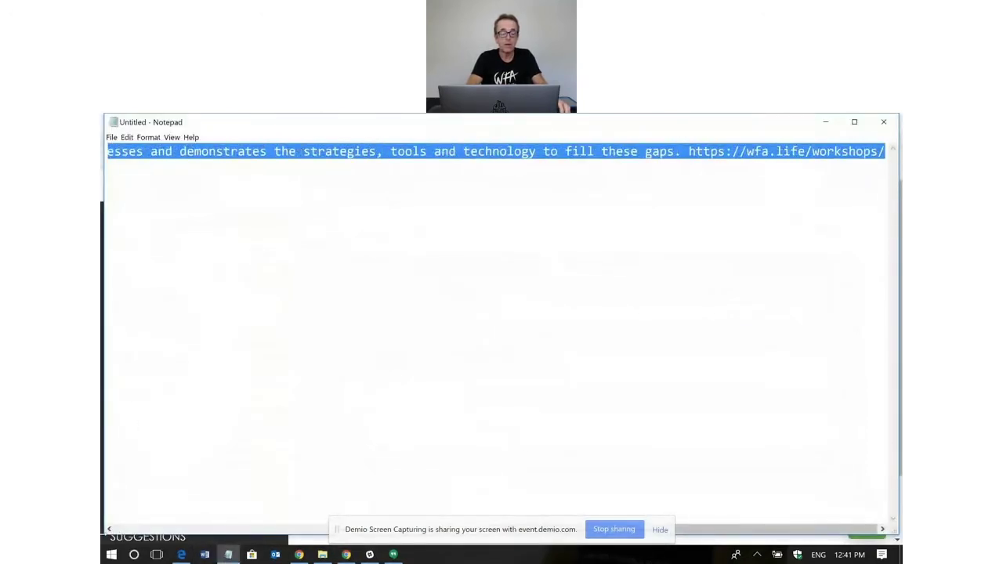
scroll(146, 492, left, 5)
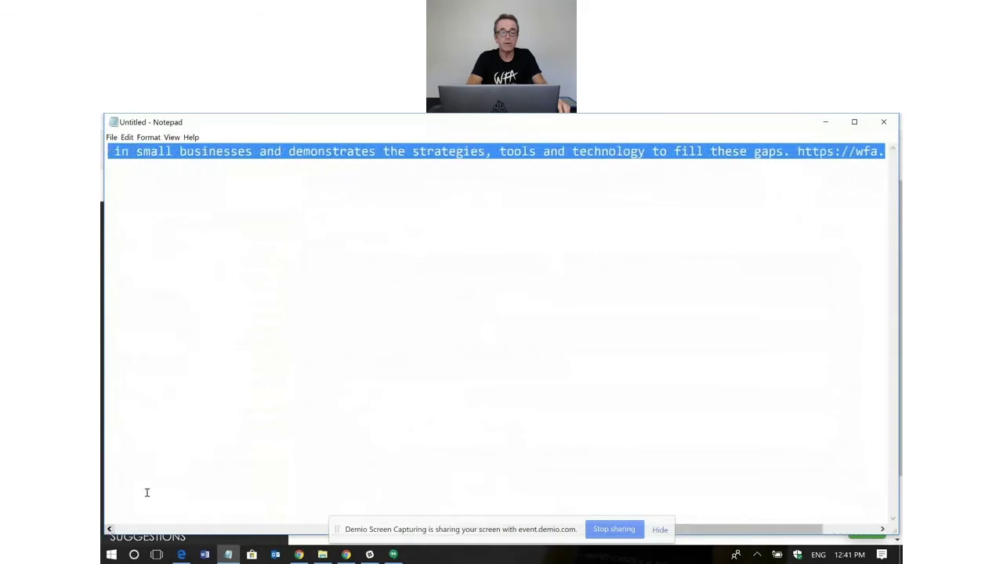
click(346, 555)
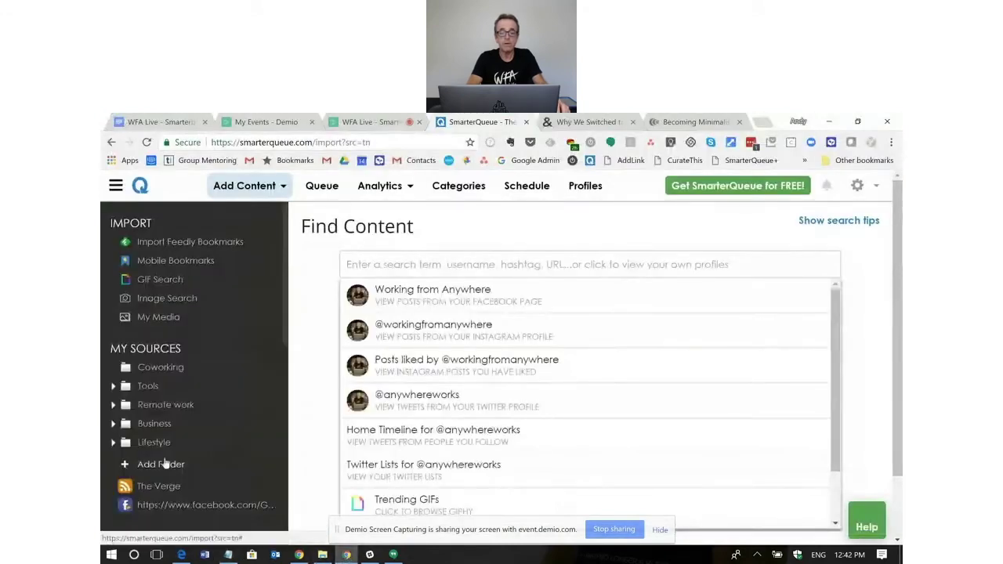
Load the saved GoogleDownUnder Facebook page source and browse its posts and their likes, comments and shares.
scroll(168, 466, down, 1)
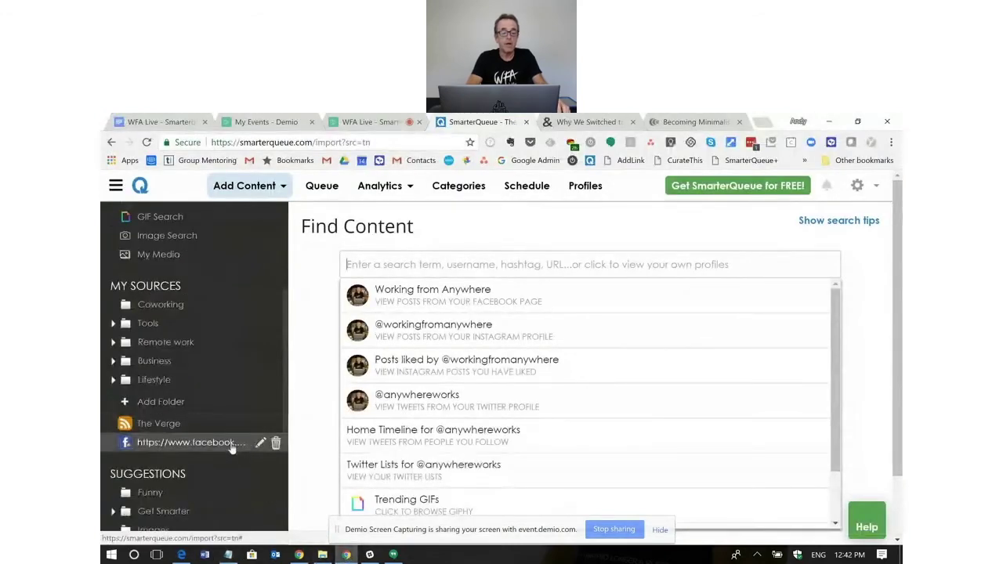
click(239, 443)
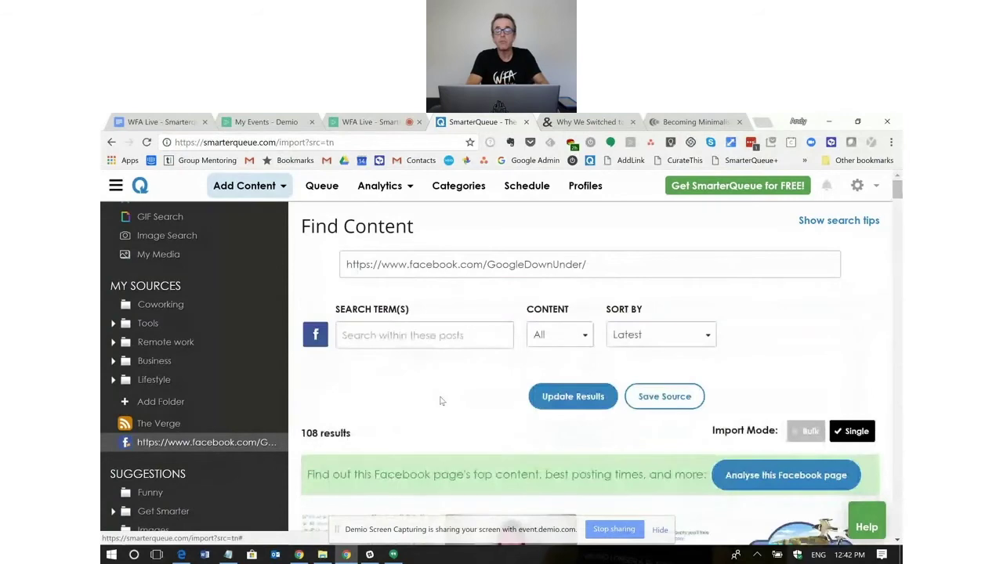
scroll(513, 258, down, 3)
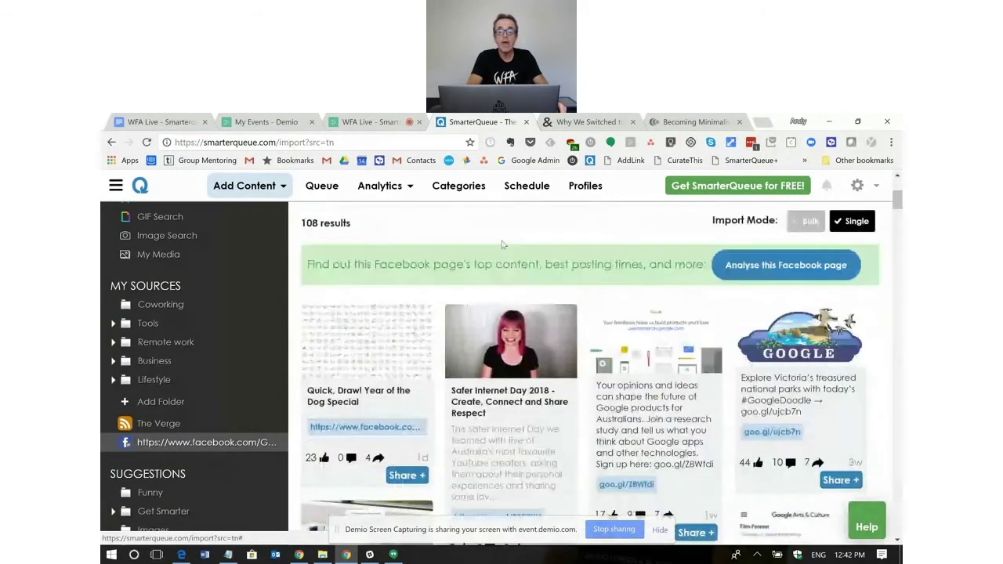
scroll(503, 245, down, 1)
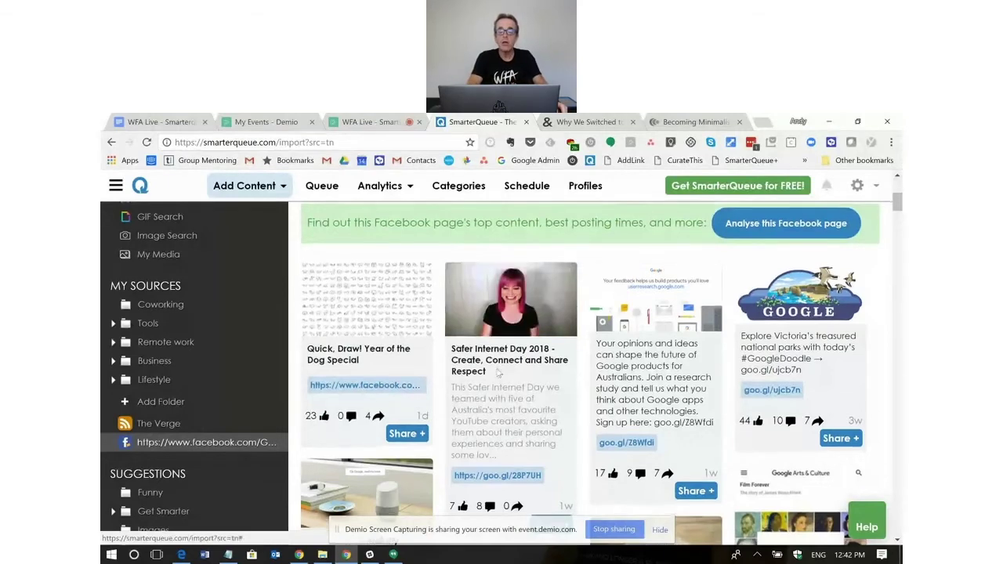
scroll(498, 374, down, 2)
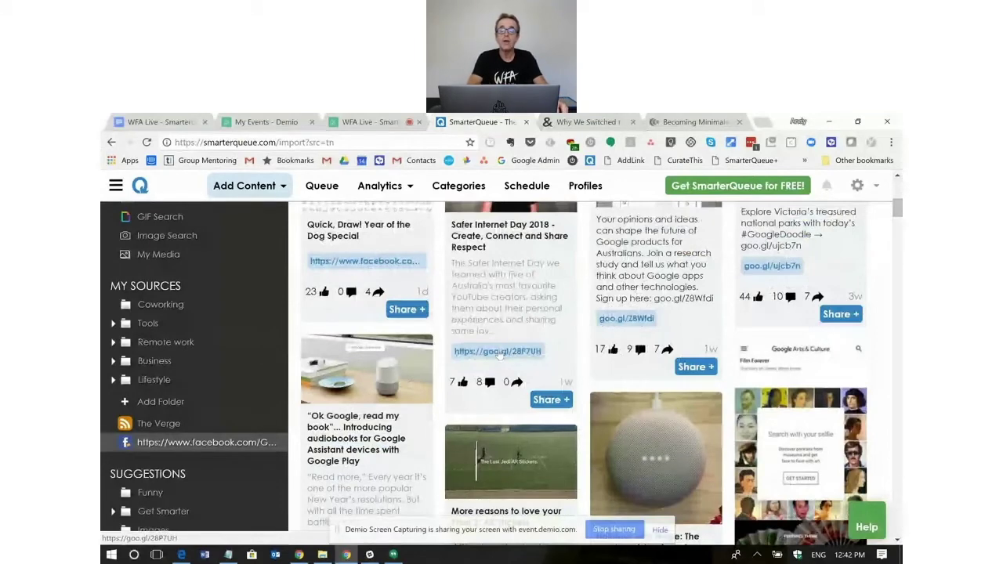
scroll(563, 463, up, 1)
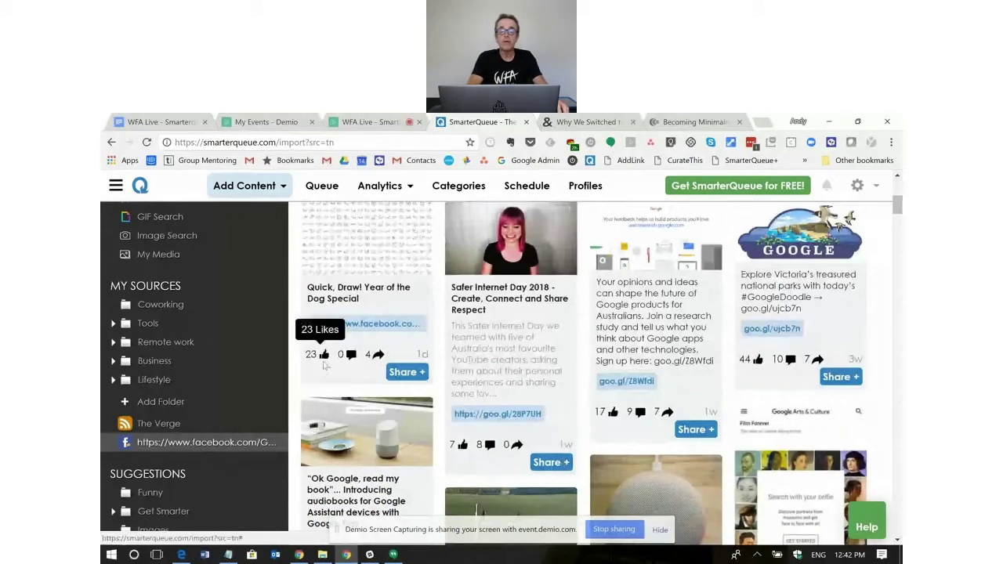
scroll(523, 337, up, 2)
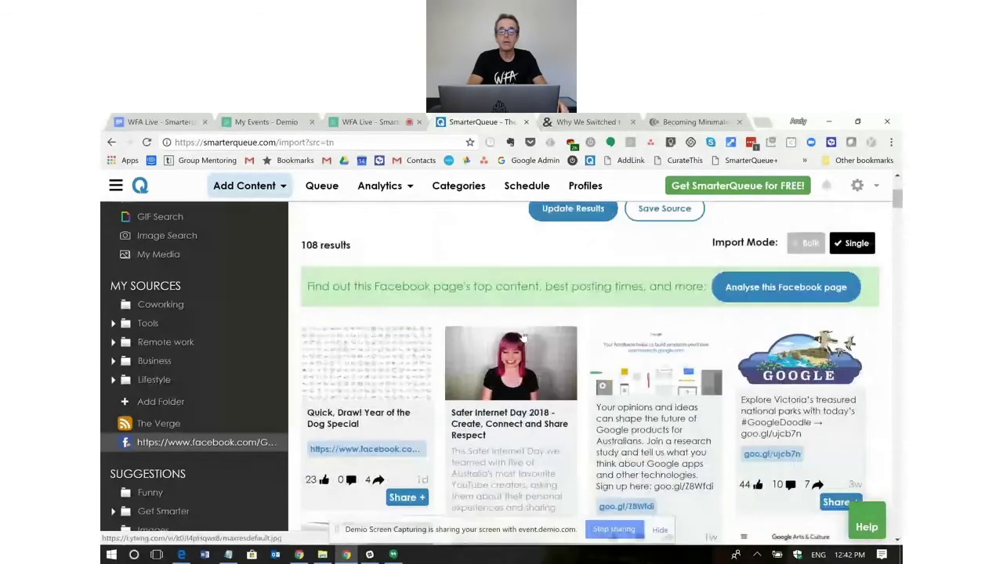
scroll(523, 338, down, 3)
scroll(523, 337, down, 2)
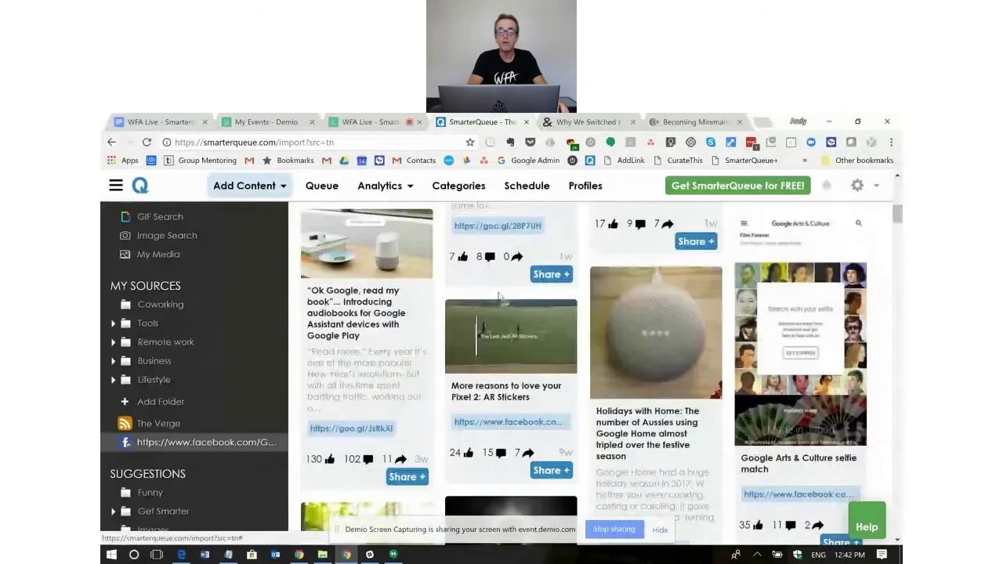
scroll(541, 351, down, 2)
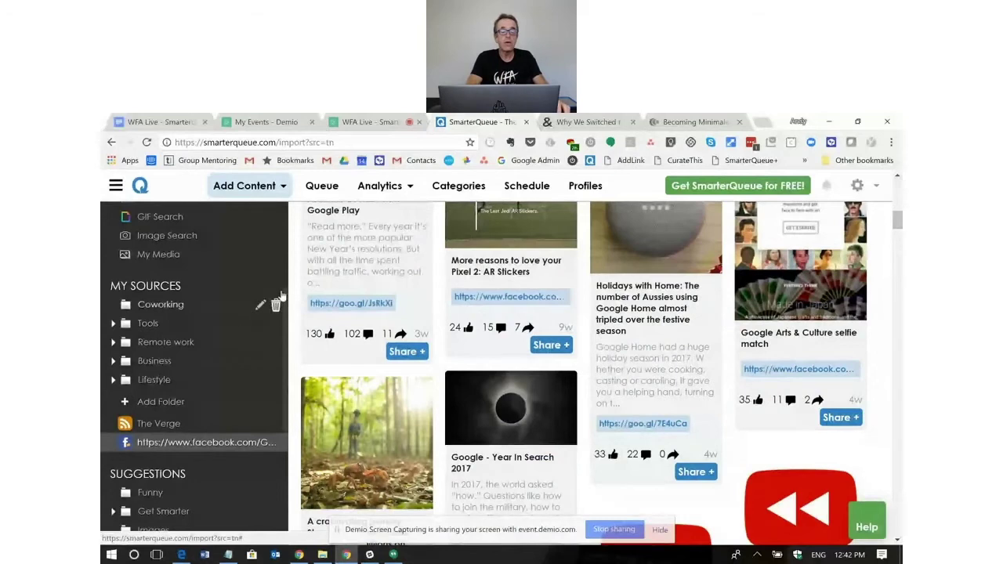
scroll(568, 293, up, 10)
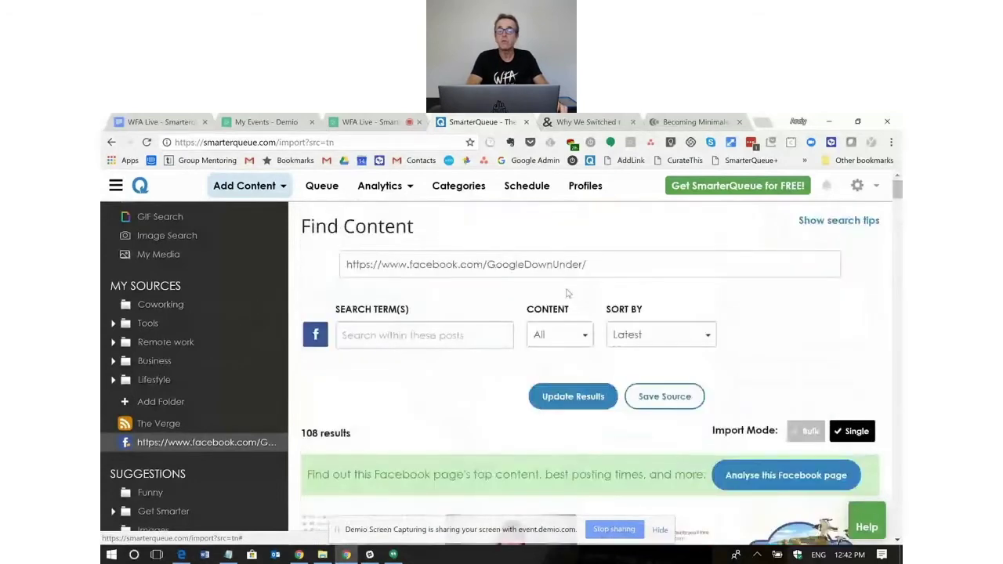
Load the Google Blog feed from the Tools source folder and browse its articles.
click(114, 324)
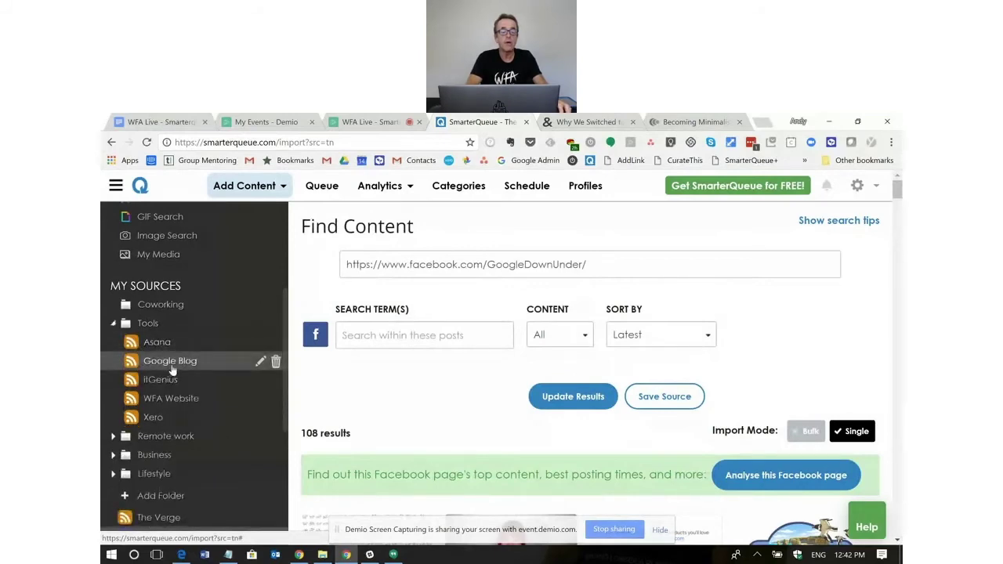
click(170, 363)
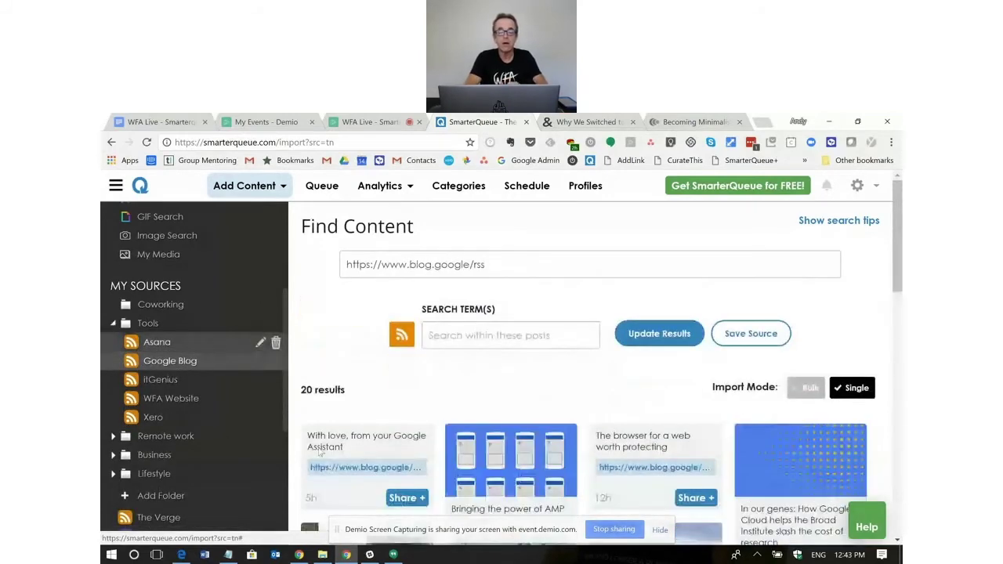
scroll(580, 382, down, 1)
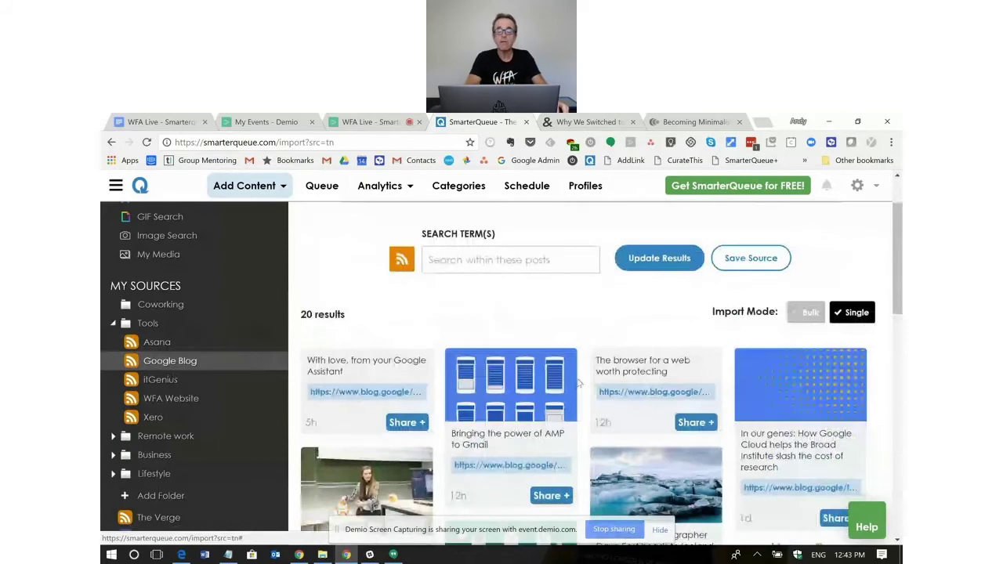
scroll(580, 382, down, 1)
scroll(576, 378, down, 1)
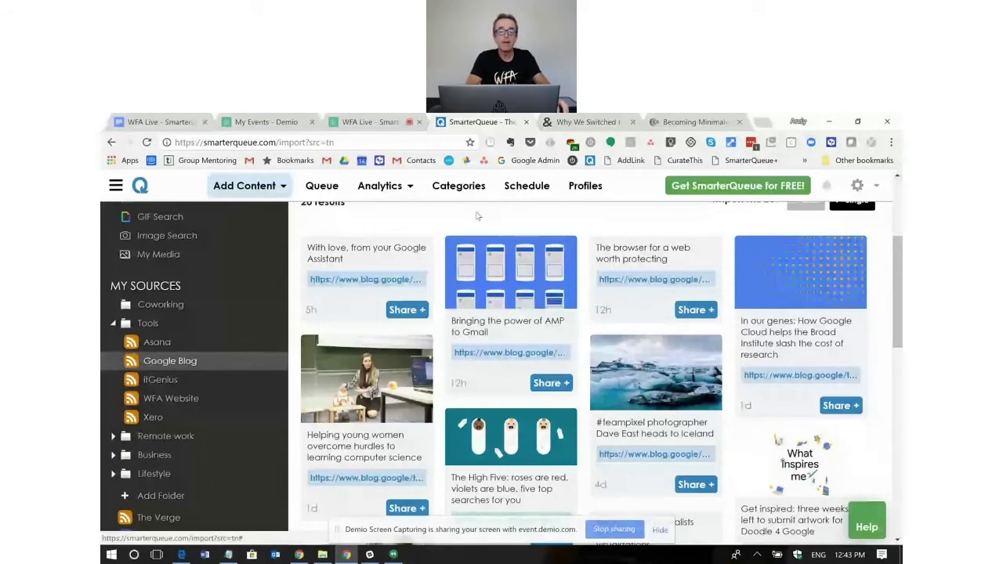
scroll(477, 215, up, 3)
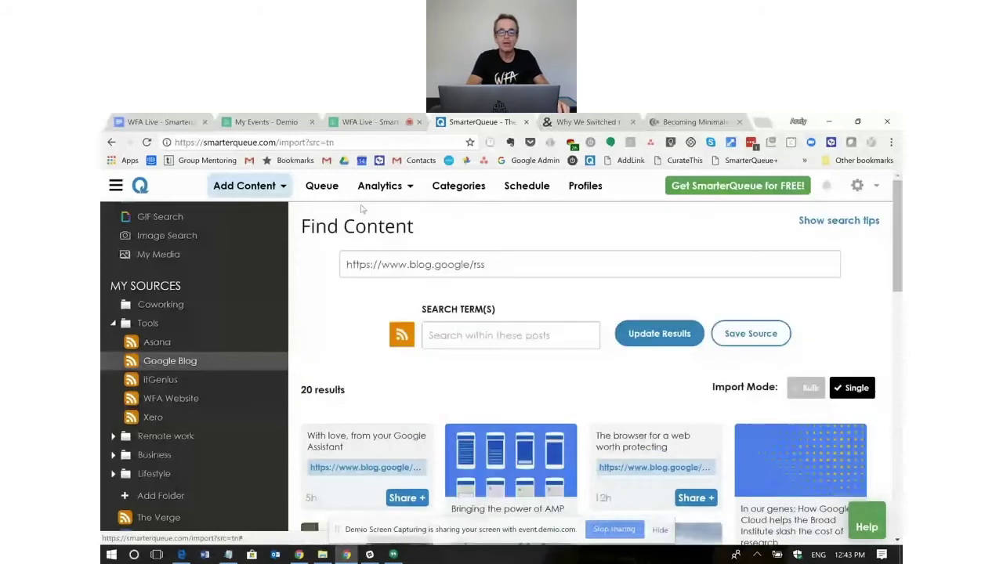
Open the Queue and browse the upcoming posts, checking their profiles, categories, scheduled times and evergreen cycles.
click(321, 186)
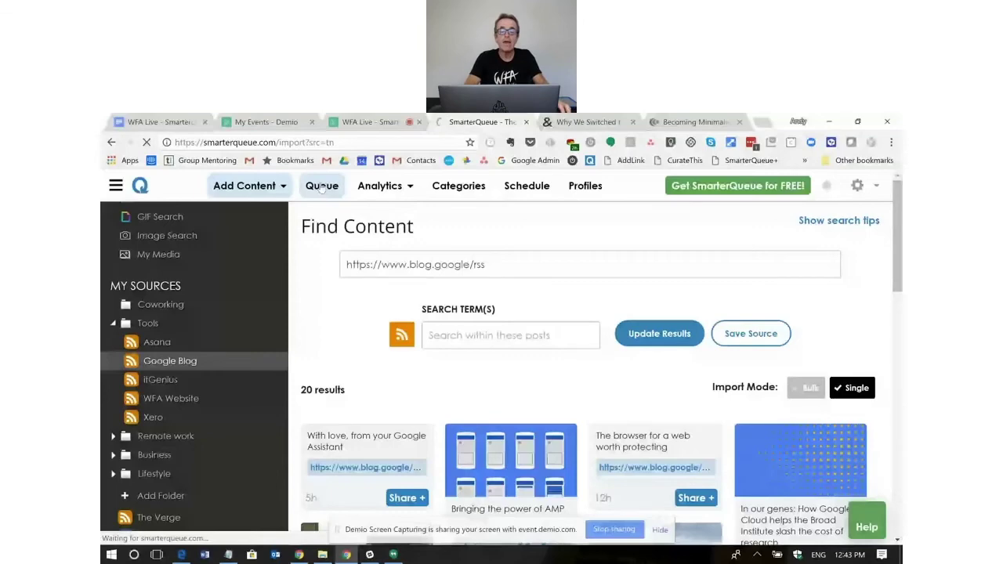
scroll(518, 342, down, 1)
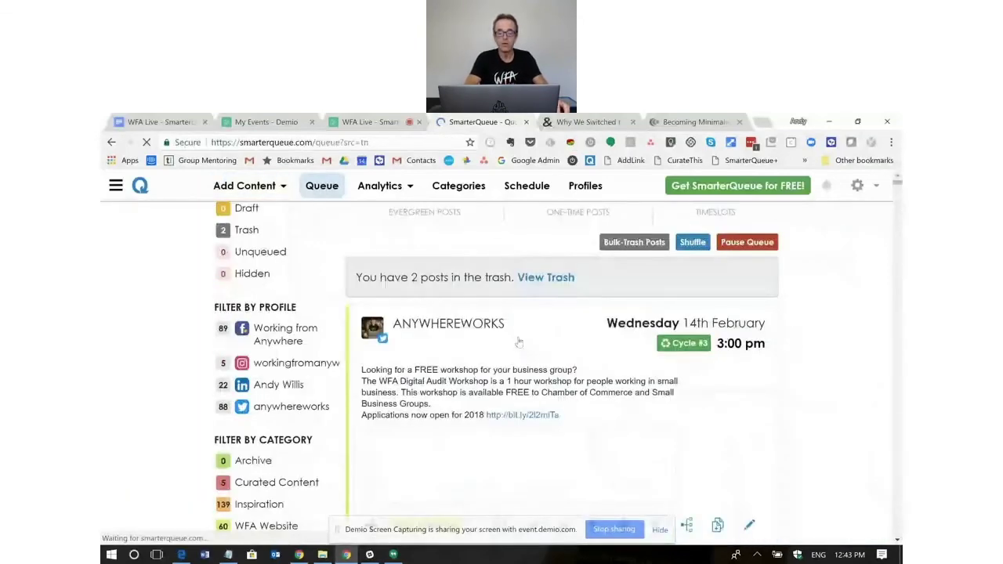
scroll(517, 333, down, 1)
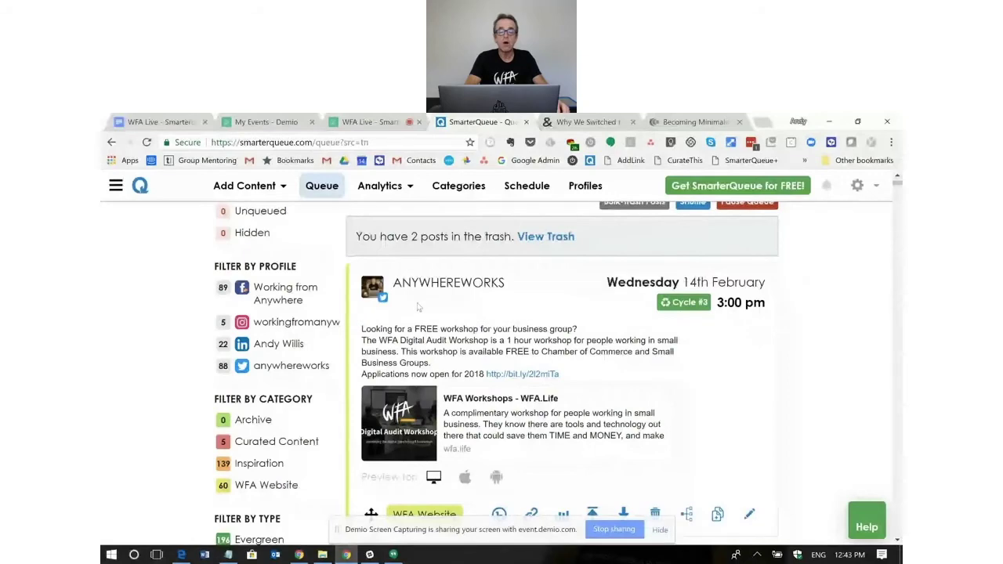
scroll(418, 307, down, 1)
scroll(453, 270, down, 4)
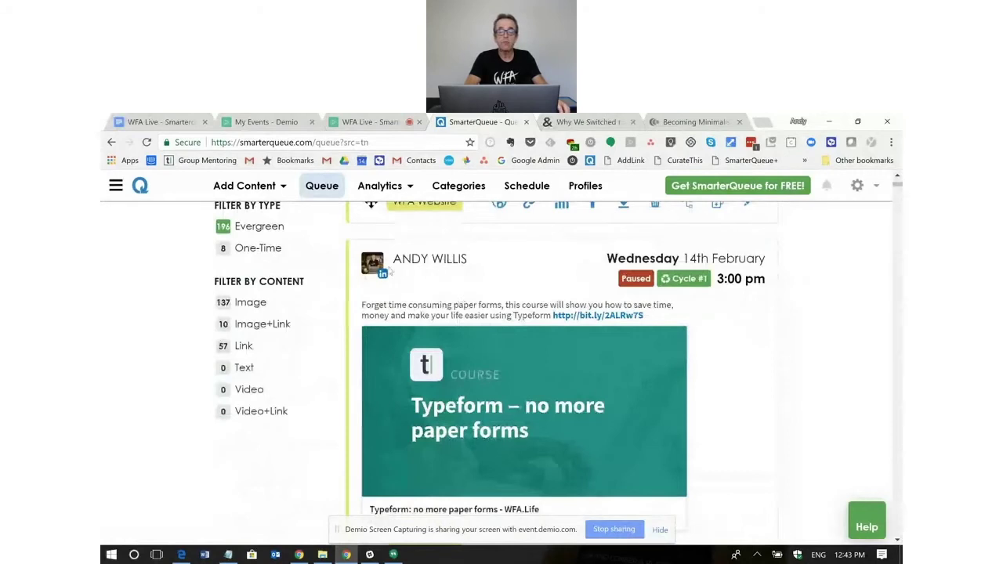
scroll(508, 372, down, 1)
scroll(508, 371, down, 4)
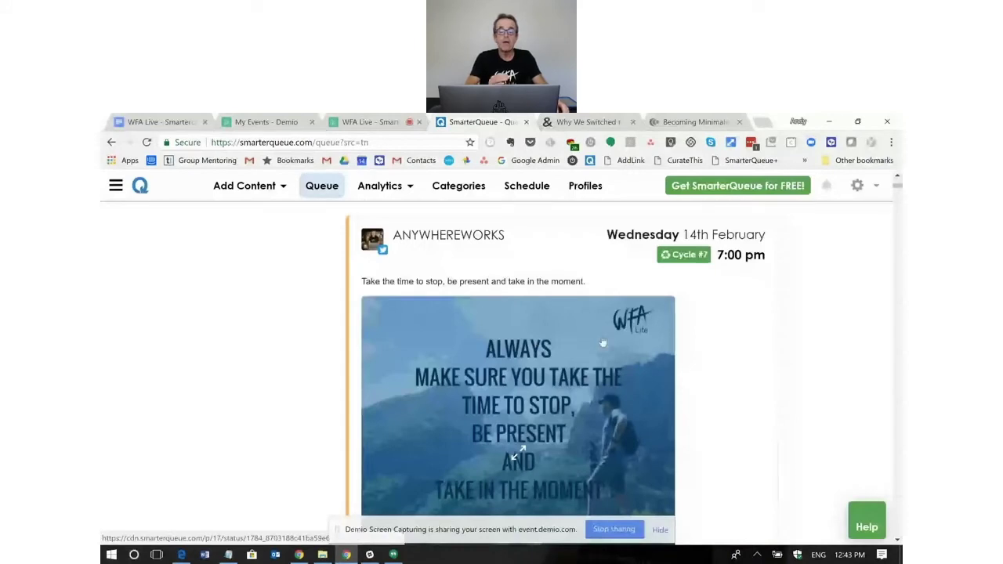
scroll(684, 351, down, 2)
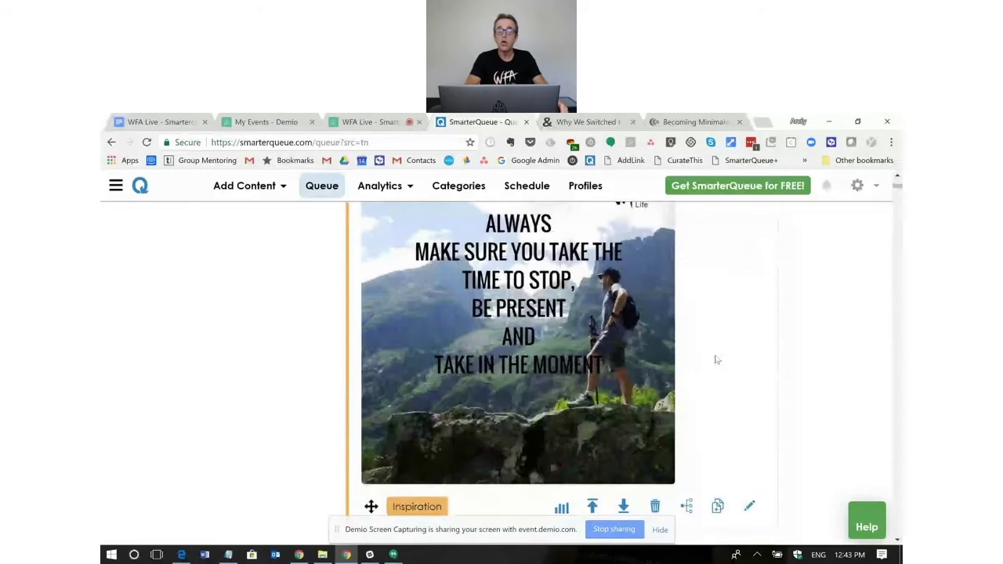
scroll(715, 360, down, 3)
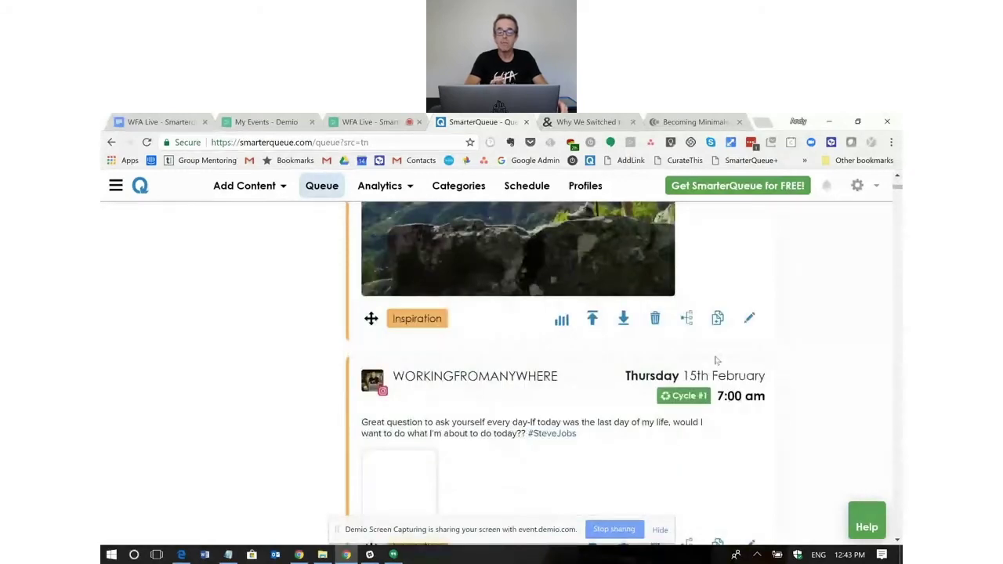
Examine the re-ordering control on the Inspiration post, look back over the earlier queued posts, and switch to the Demio webinar page.
scroll(715, 360, up, 1)
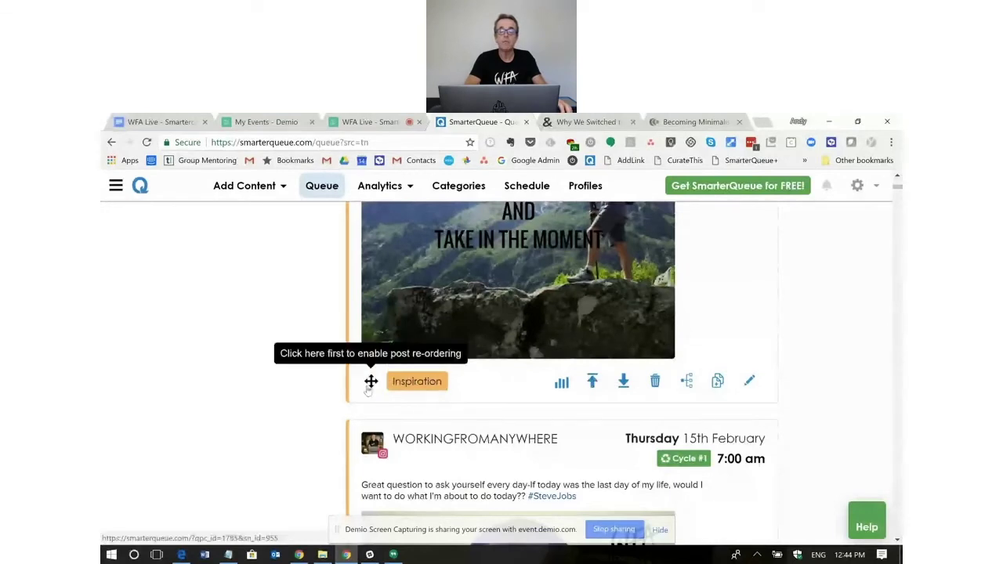
scroll(525, 364, up, 4)
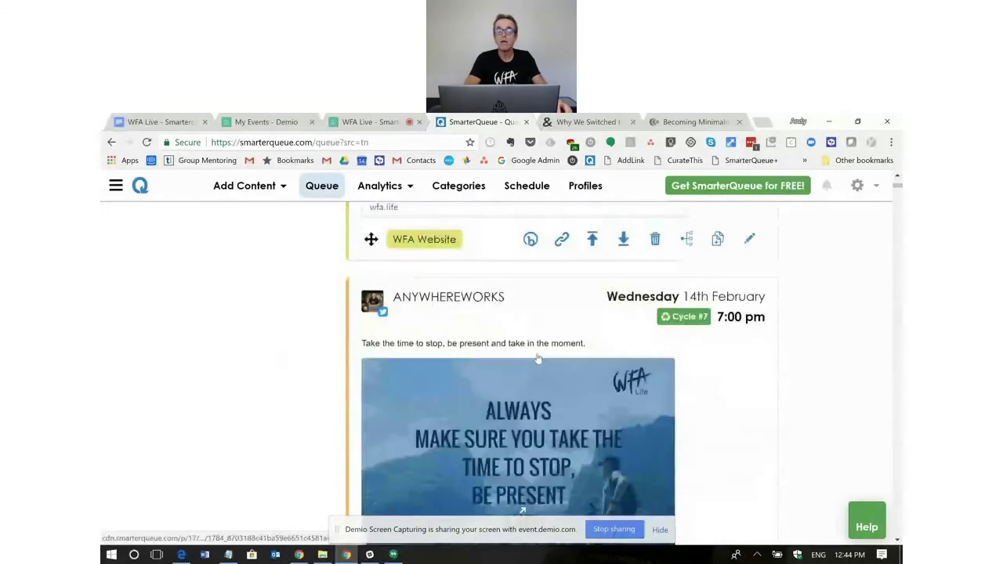
scroll(538, 358, up, 2)
scroll(537, 358, up, 2)
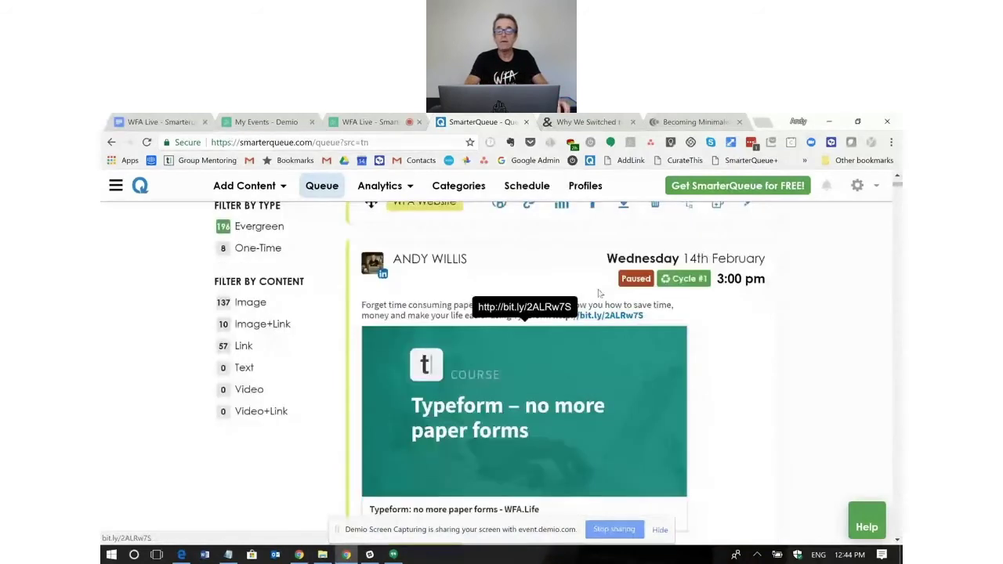
scroll(598, 293, up, 5)
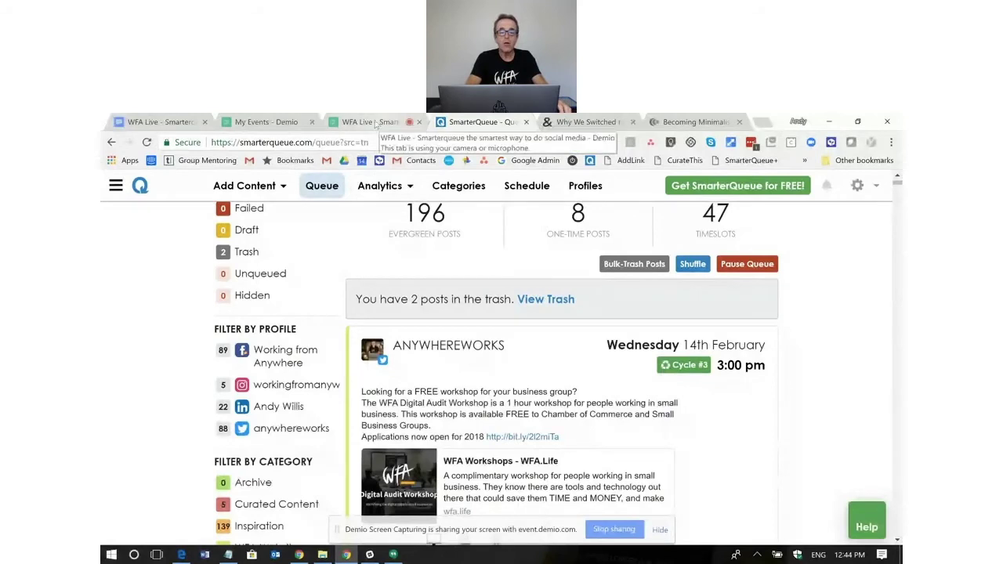
click(375, 122)
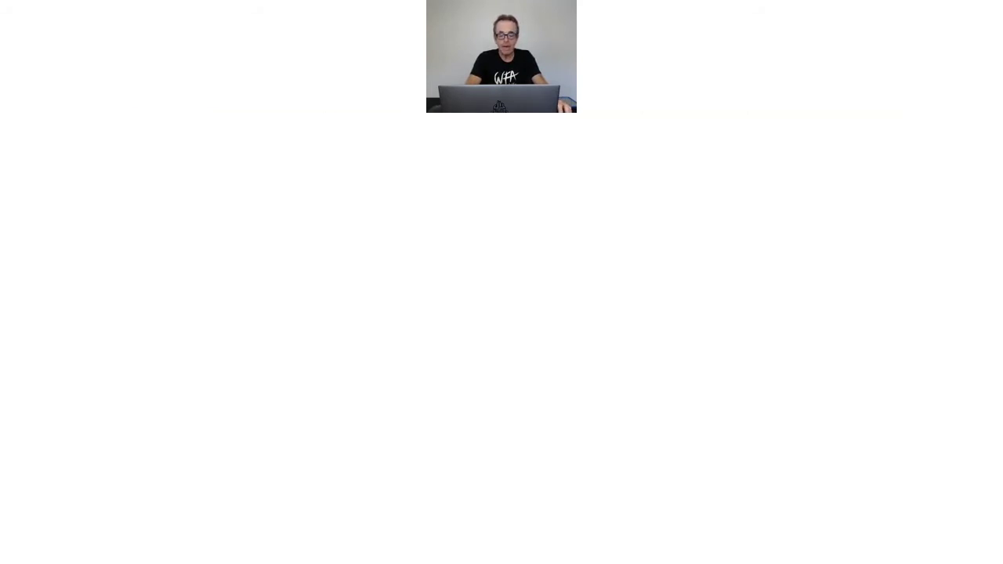